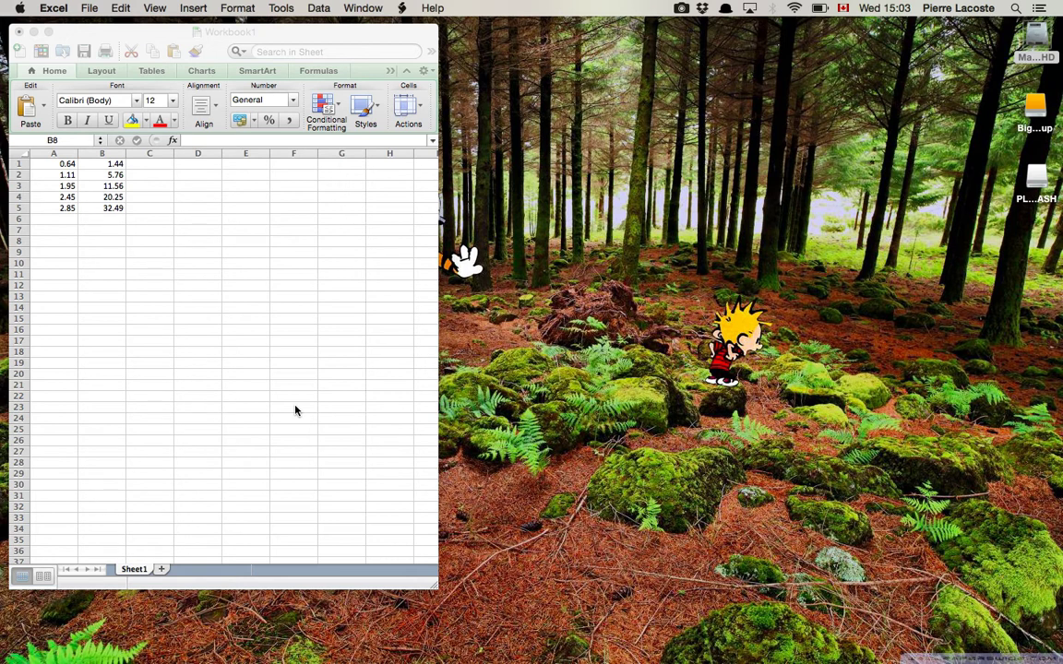
Copy the two columns of data in cells A1:B5 of the worksheet.
{"action": "left_click", "coordinate": [55, 164]}
{"action": "left_click", "coordinate": [55, 163]}
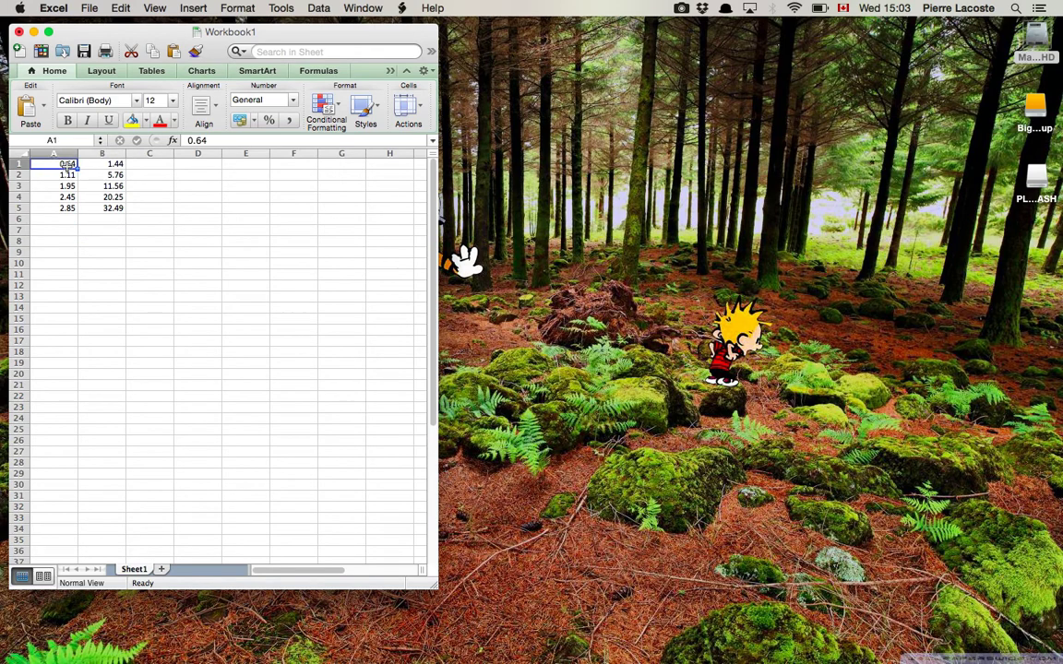
{"action": "mouse_move", "coordinate": [75, 167]}
{"action": "left_mouse_down"}
{"action": "mouse_move", "coordinate": [109, 206]}
{"action": "mouse_move", "coordinate": [57, 163]}
{"action": "left_mouse_up"}
{"action": "left_click_drag", "start_coordinate": [104, 211], "coordinate": [51, 165]}
{"action": "key", "text": "super+c"}
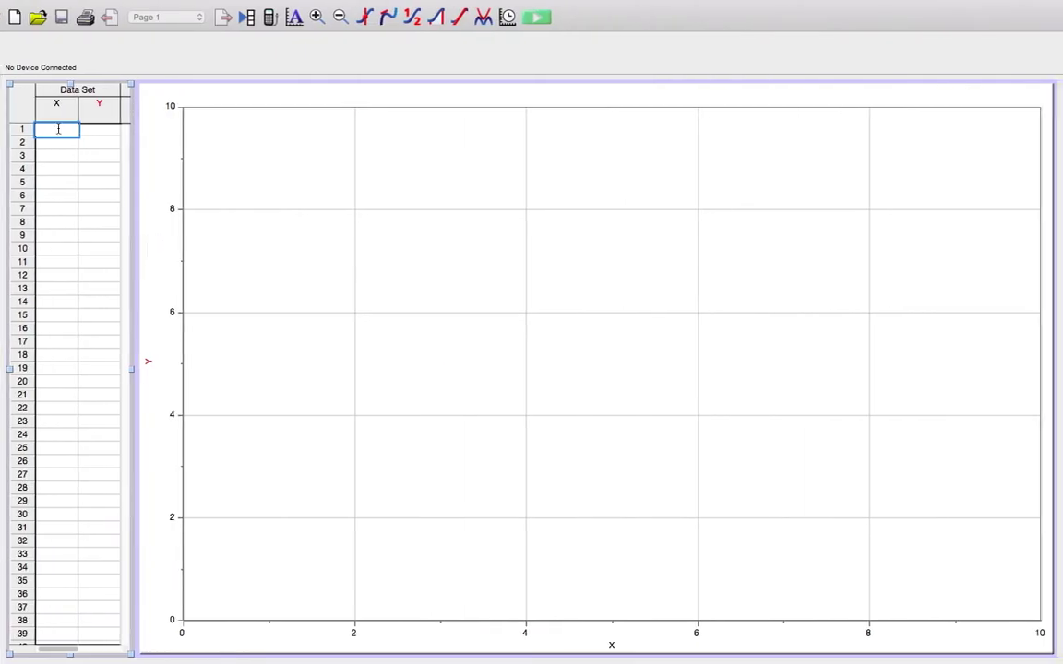
Switch to Logger Pro and paste the copied data into the X and Y columns, starting at row 1.
{"action": "left_click", "coordinate": [50, 197]}
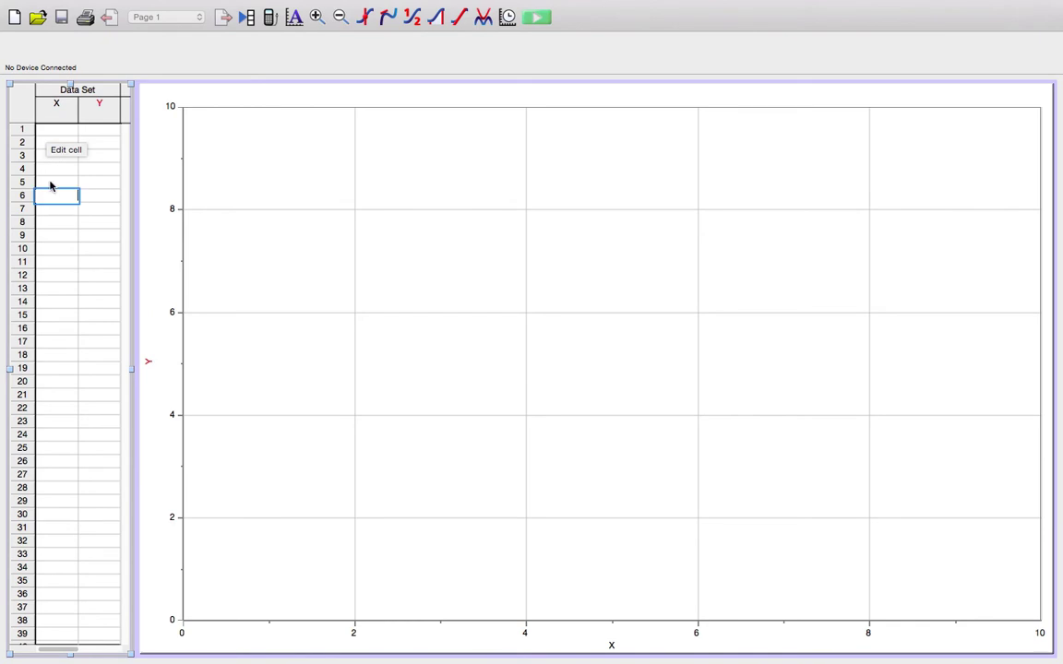
{"action": "left_click", "coordinate": [57, 130]}
{"action": "key", "text": "super+v"}
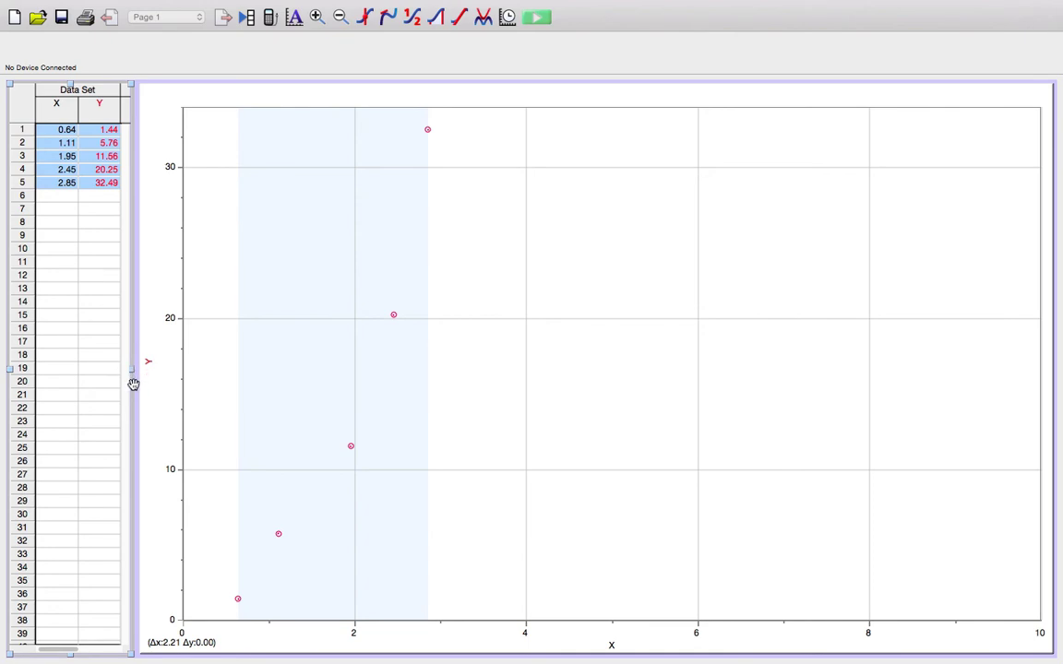
Narrow the graph from its table-side edge and widen the data table to make room for a third column.
{"action": "left_click", "coordinate": [104, 383]}
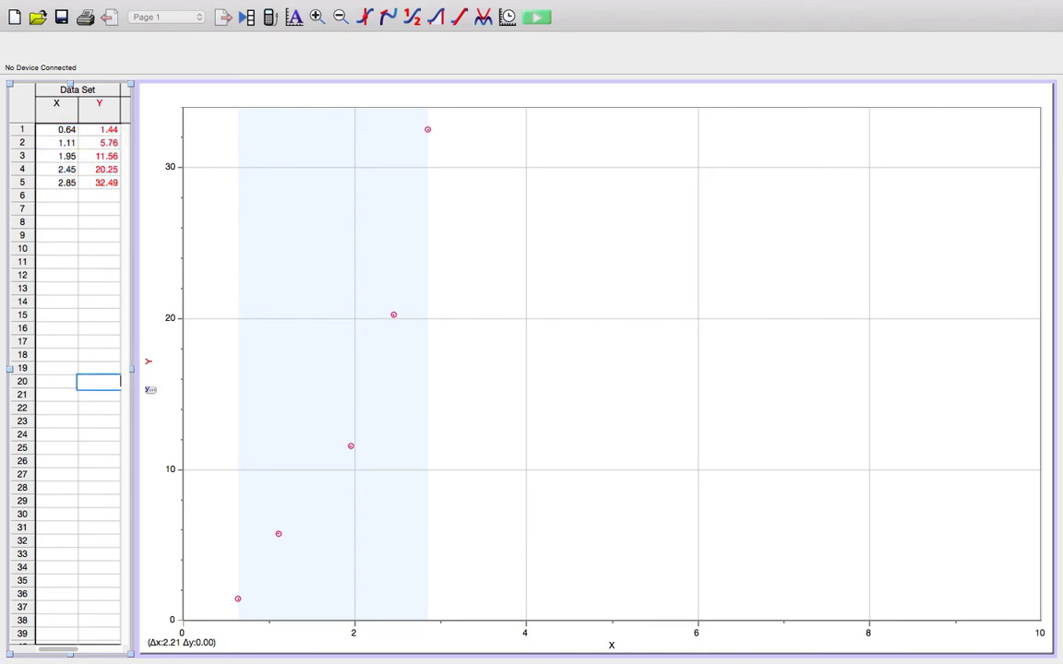
{"action": "left_click", "coordinate": [146, 391]}
{"action": "left_click", "coordinate": [185, 371]}
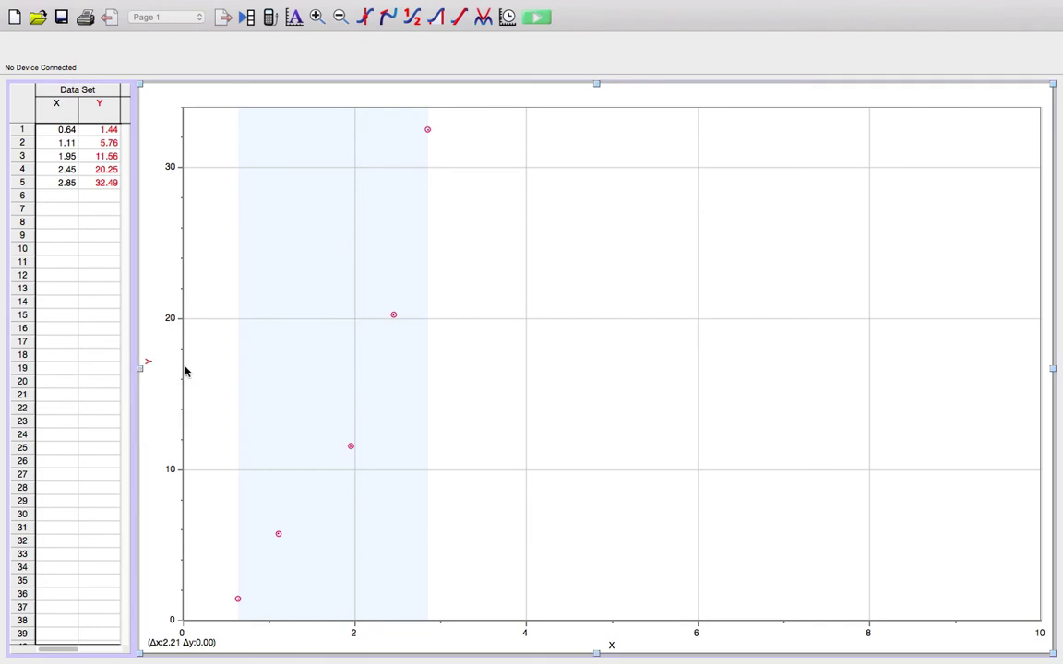
{"action": "left_click_drag", "start_coordinate": [139, 368], "coordinate": [162, 368]}
{"action": "left_click", "coordinate": [116, 366]}
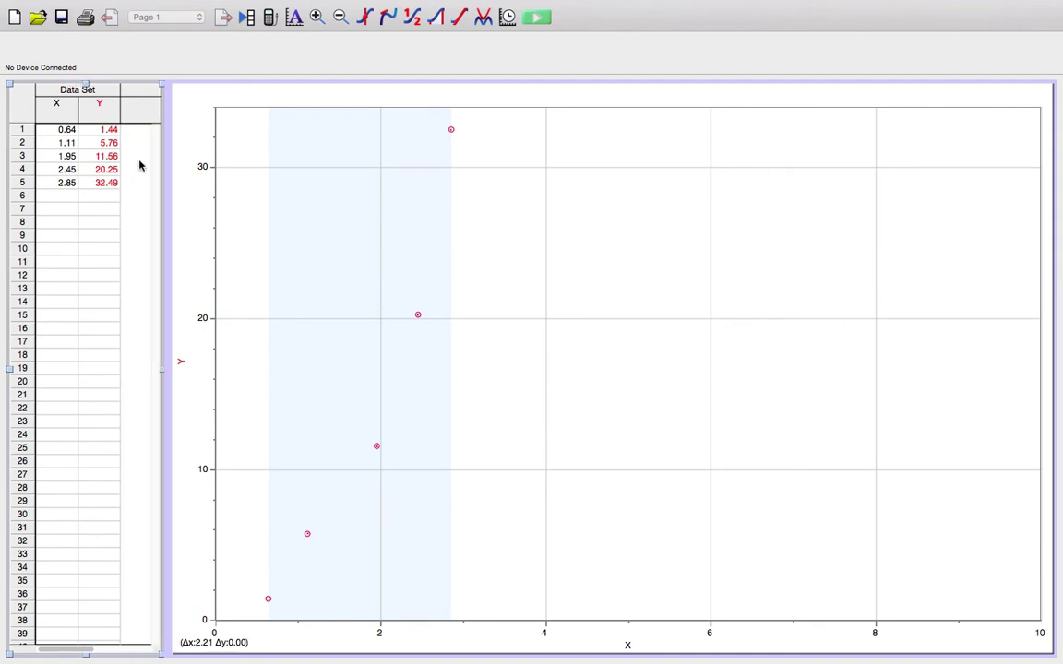
Start a new calculated column with the expression "Y"^0.5.
{"action": "left_click", "coordinate": [252, 8]}
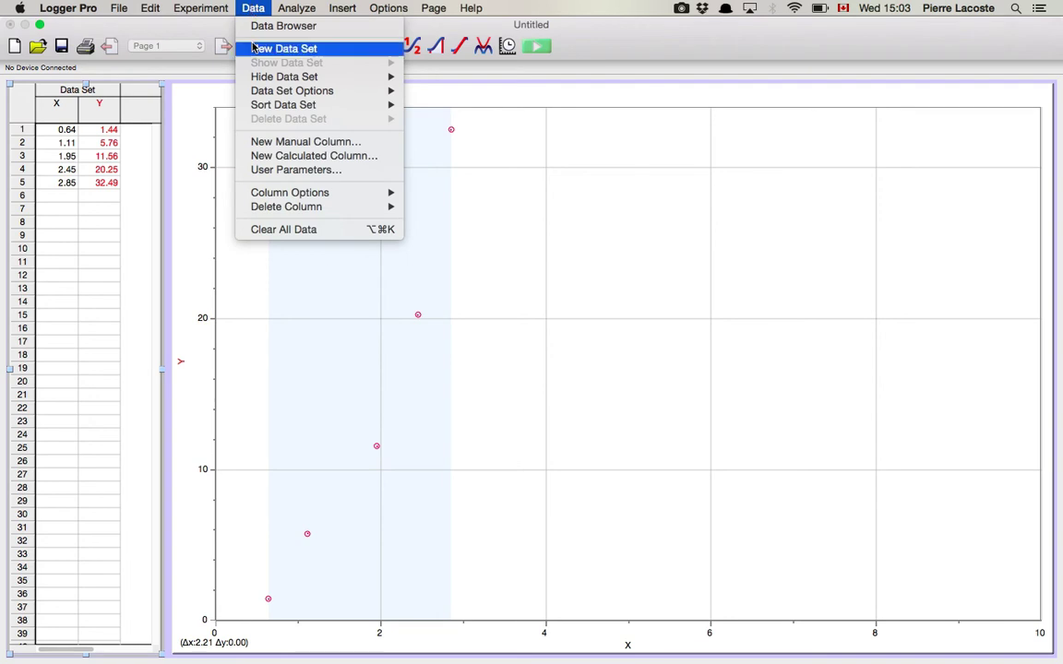
{"action": "left_click", "coordinate": [269, 161]}
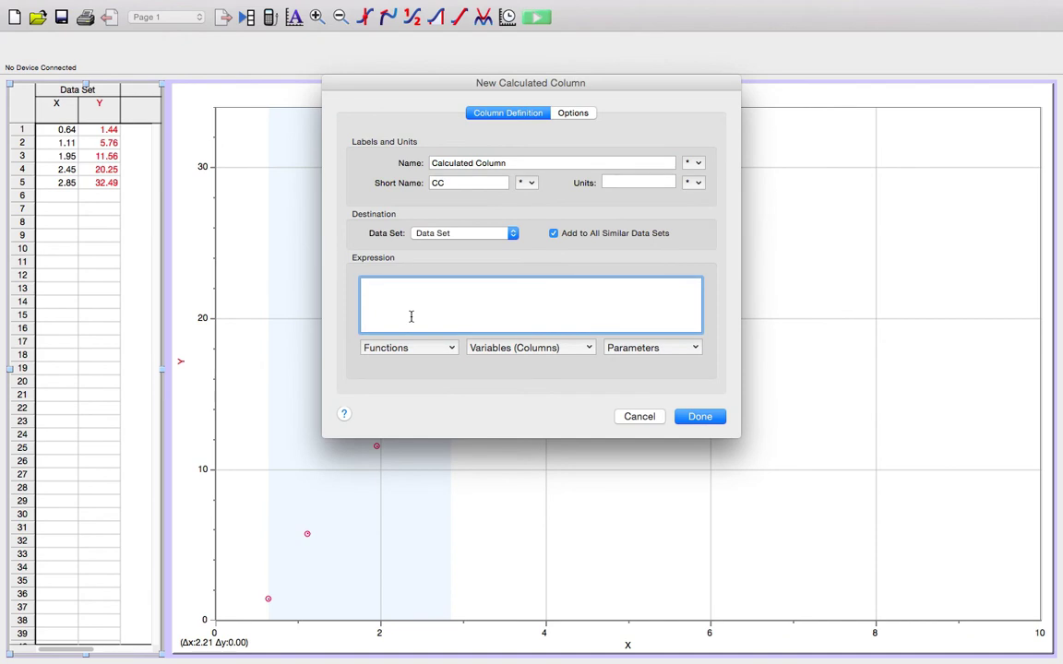
{"action": "left_click", "coordinate": [525, 350]}
{"action": "left_click", "coordinate": [524, 379]}
{"action": "type", "text": "^0.5"}
Name the calculated column distance with short name s and units m, and add it to the data set.
{"action": "left_click", "coordinate": [450, 163]}
{"action": "double_click", "coordinate": [449, 164]}
{"action": "left_click_drag", "start_coordinate": [515, 165], "coordinate": [430, 161]}
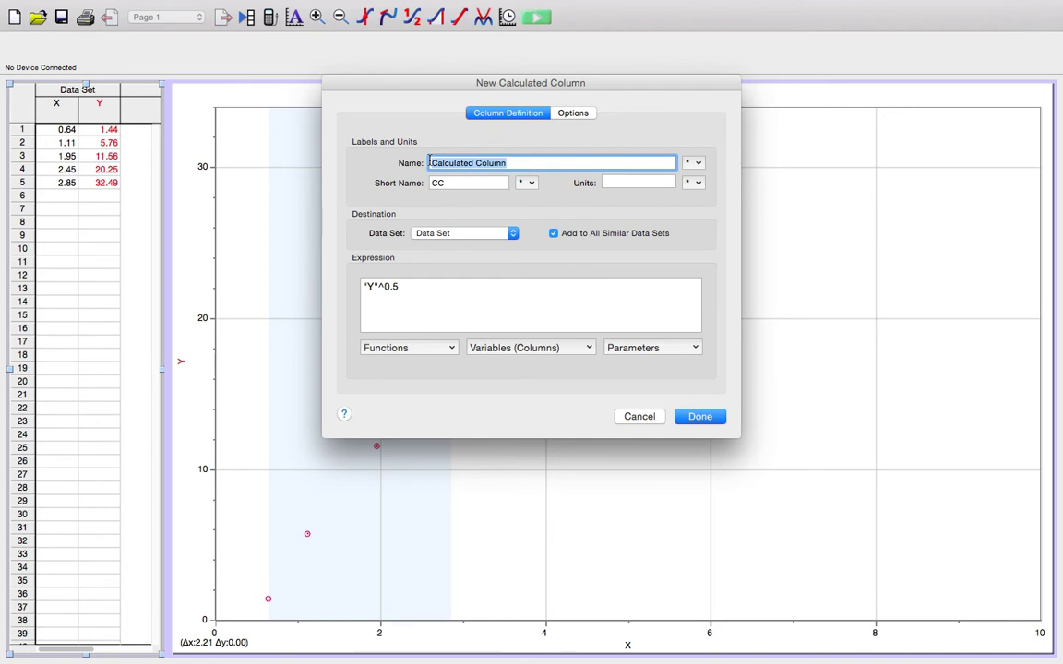
{"action": "type", "text": "distance"}
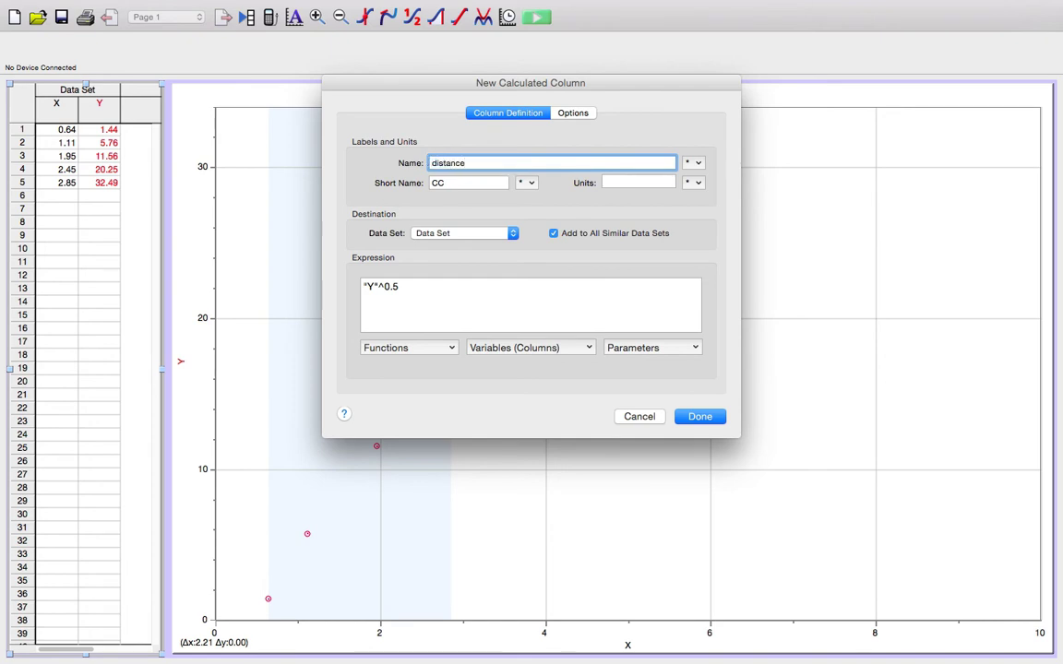
{"action": "key", "text": "Tab"}
{"action": "type", "text": "s"}
{"action": "left_click", "coordinate": [628, 181]}
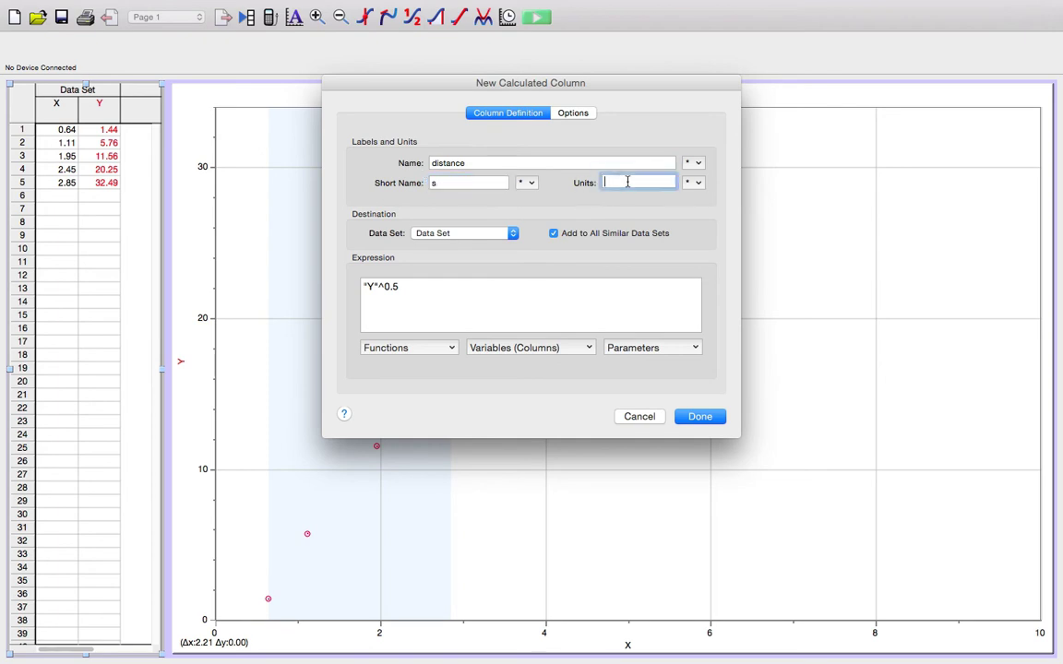
{"action": "type", "text": "m"}
{"action": "left_click", "coordinate": [698, 182]}
{"action": "mouse_move", "coordinate": [713, 255]}
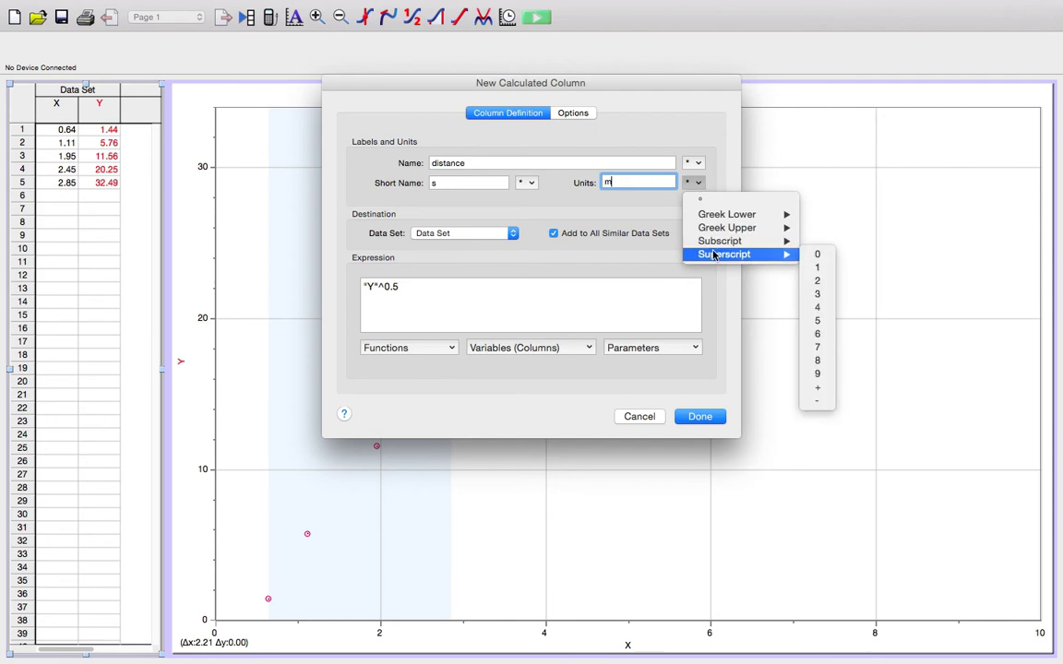
{"action": "left_click", "coordinate": [627, 201]}
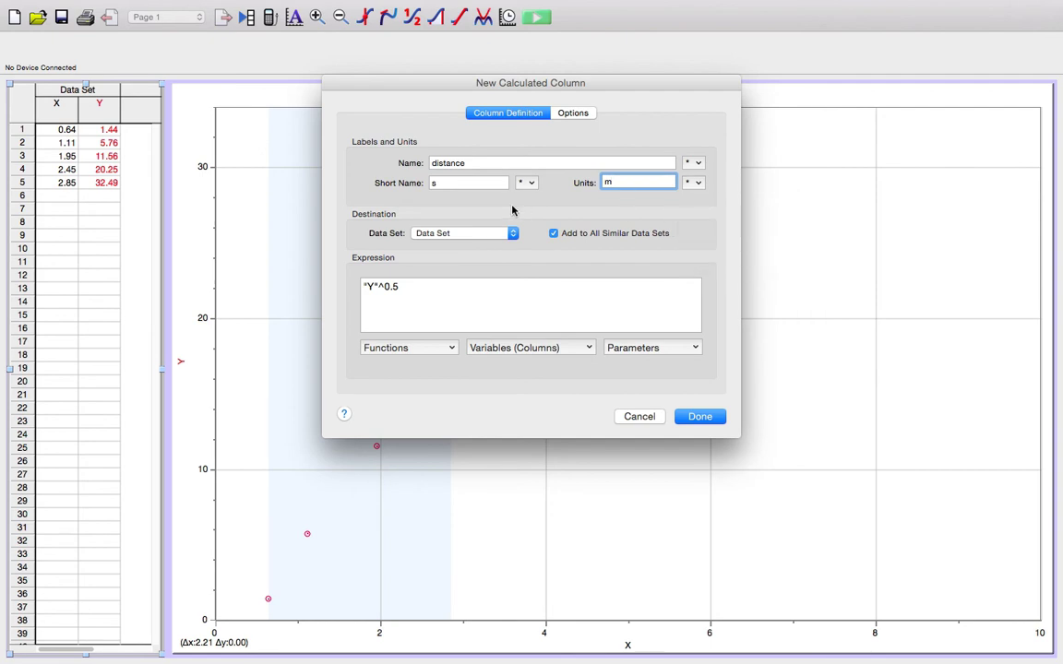
{"action": "left_click", "coordinate": [700, 416]}
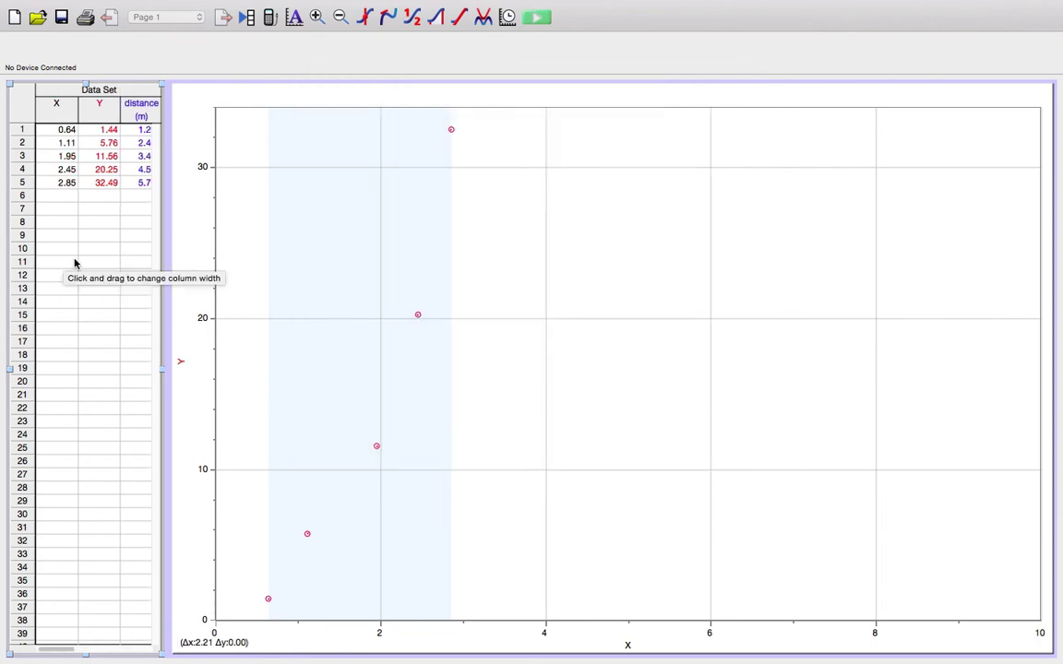
Rename the X column as time, with short name t and units sec.
{"action": "double_click", "coordinate": [54, 107]}
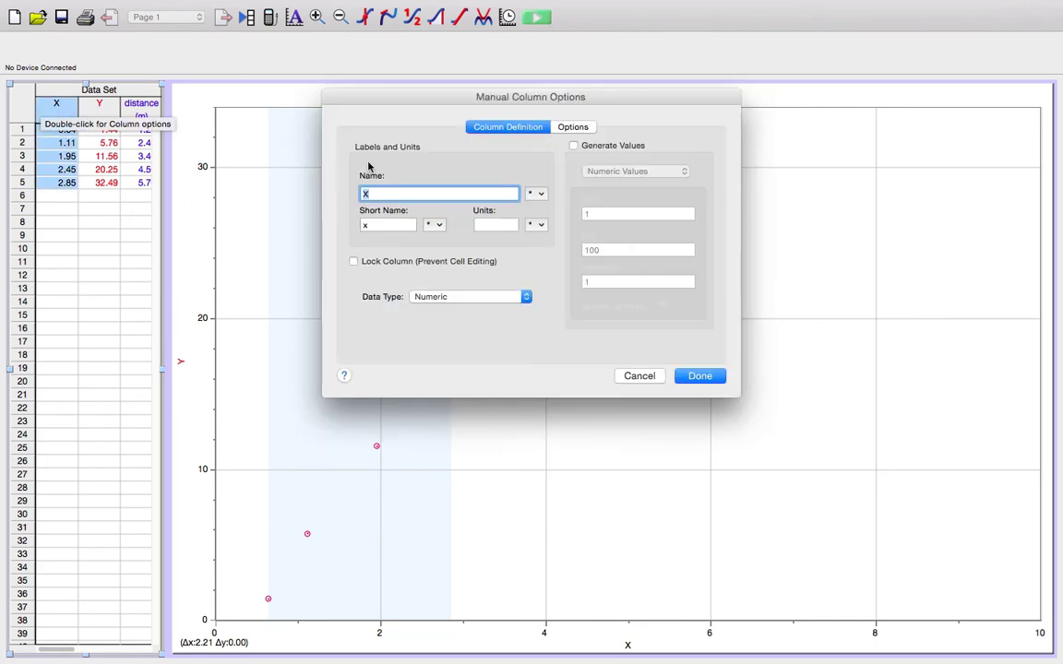
{"action": "type", "text": "time"}
{"action": "key", "text": "Tab"}
{"action": "type", "text": "t"}
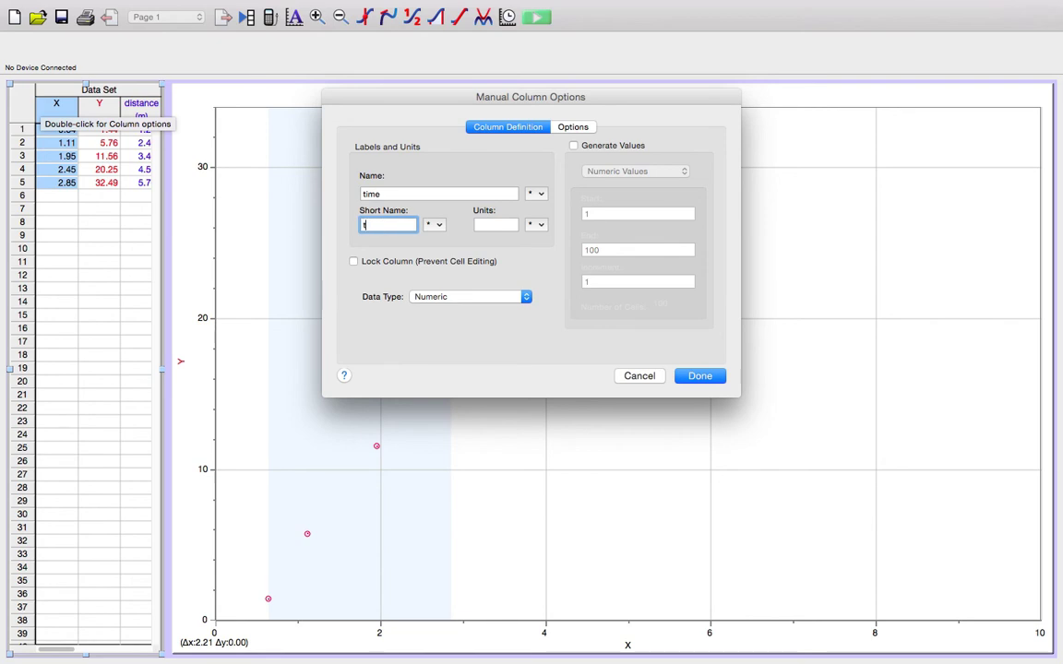
{"action": "left_click", "coordinate": [498, 226]}
{"action": "type", "text": "sec"}
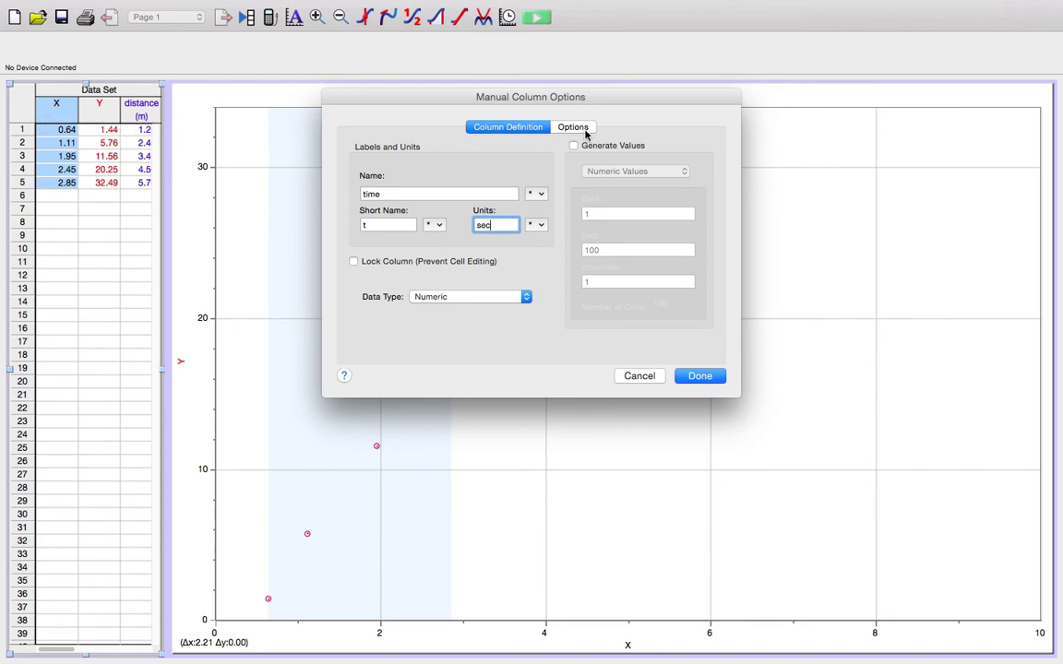
{"action": "left_click", "coordinate": [573, 128]}
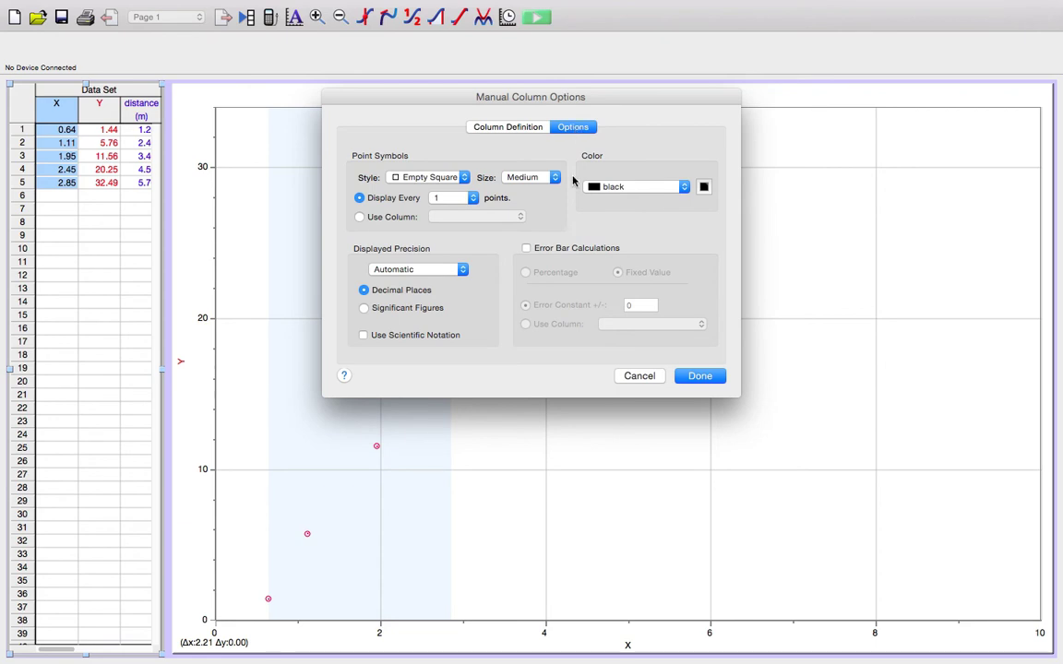
{"action": "left_click", "coordinate": [698, 376]}
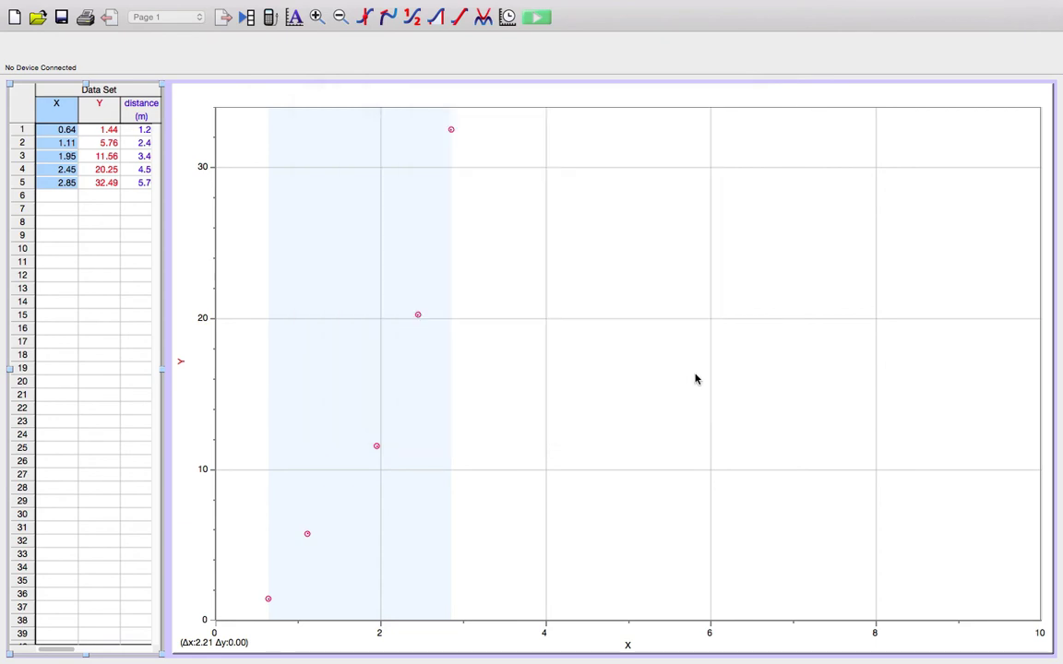
Enable error bar calculations for the distance column with a fixed error constant of 0.4.
{"action": "left_click", "coordinate": [131, 111]}
{"action": "double_click", "coordinate": [131, 111]}
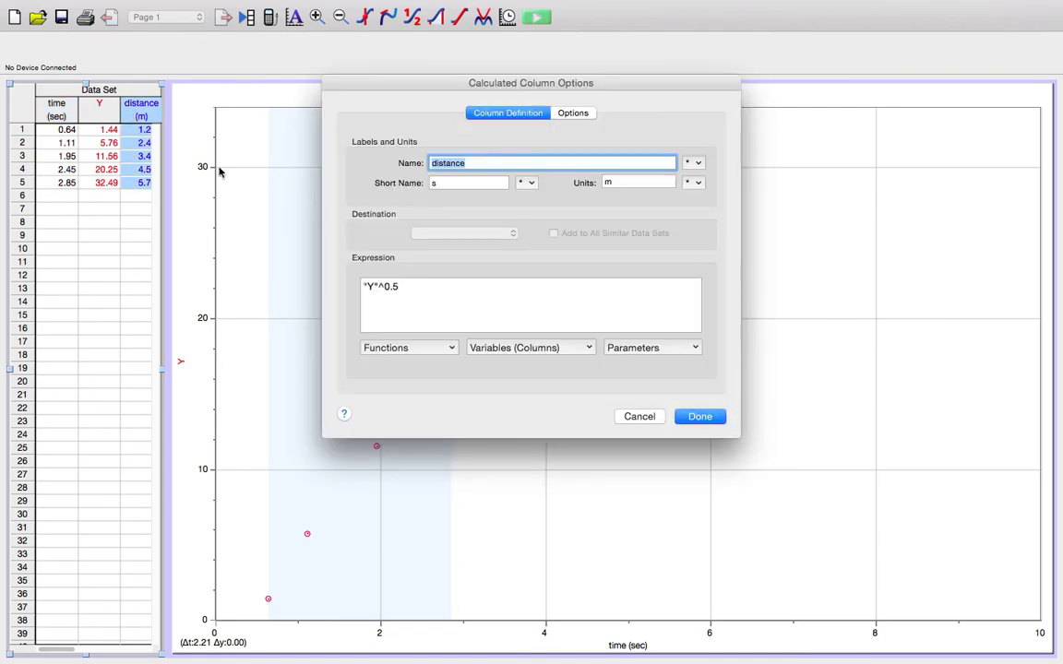
{"action": "left_click", "coordinate": [568, 115]}
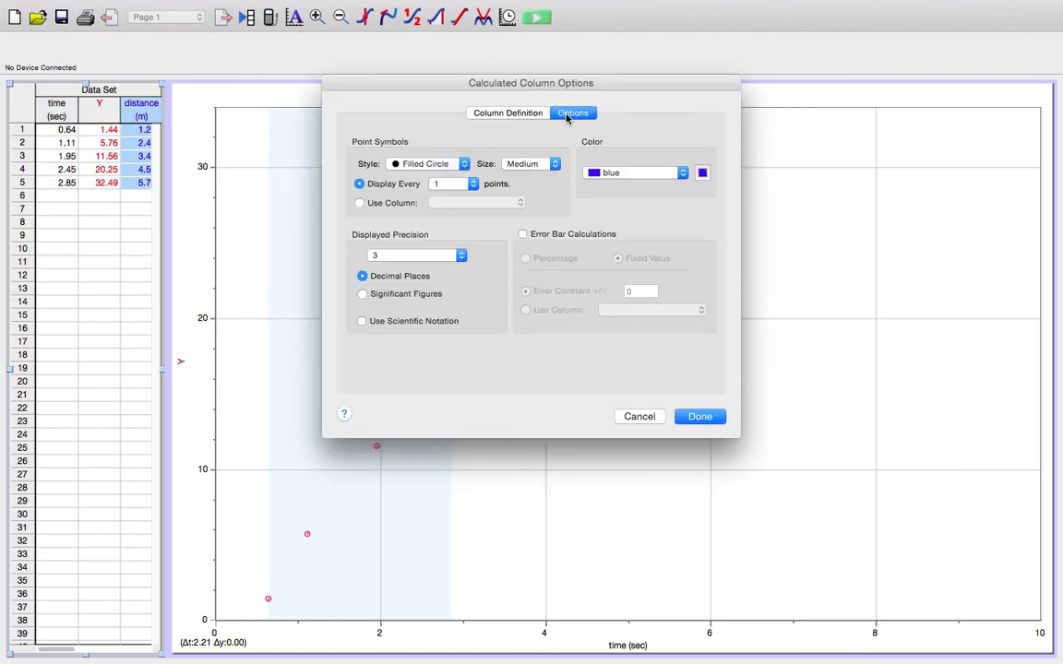
{"action": "left_click", "coordinate": [522, 236]}
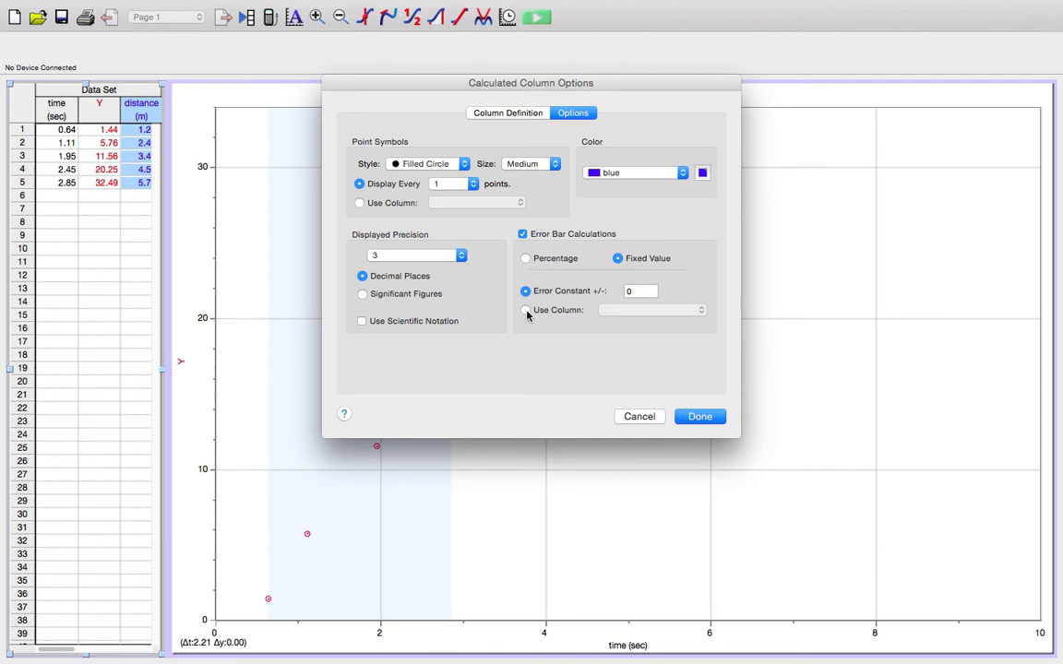
{"action": "left_click", "coordinate": [636, 291]}
{"action": "type", "text": ".4"}
{"action": "left_click", "coordinate": [698, 417]}
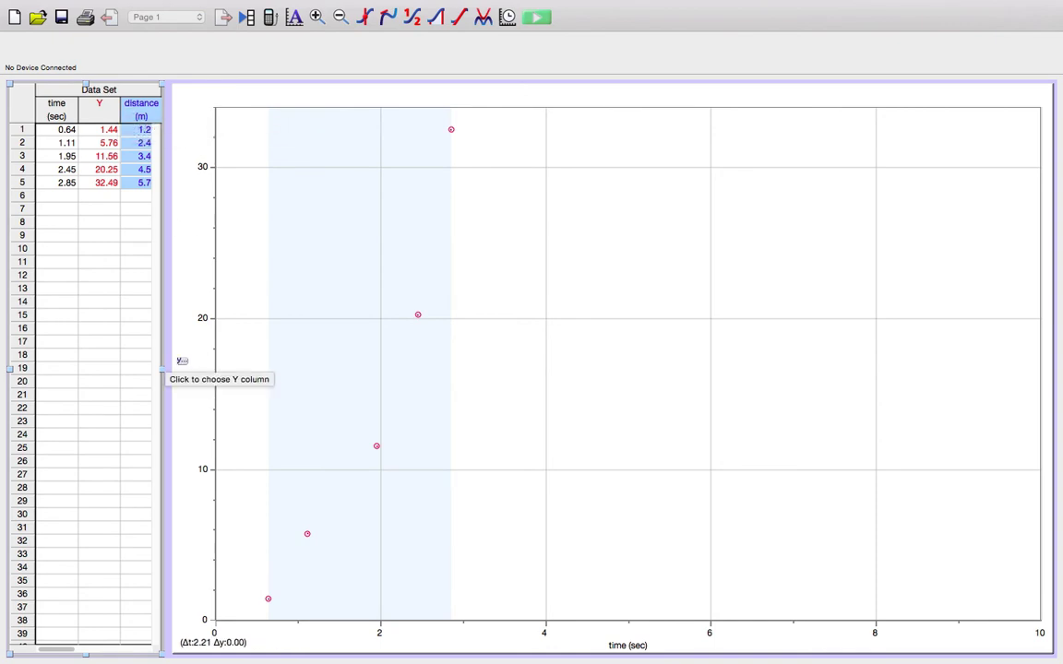
Plot distance on the graph's vertical axis and autoscale the graph, extending the time axis slightly past 3 sec.
{"action": "left_click", "coordinate": [183, 361]}
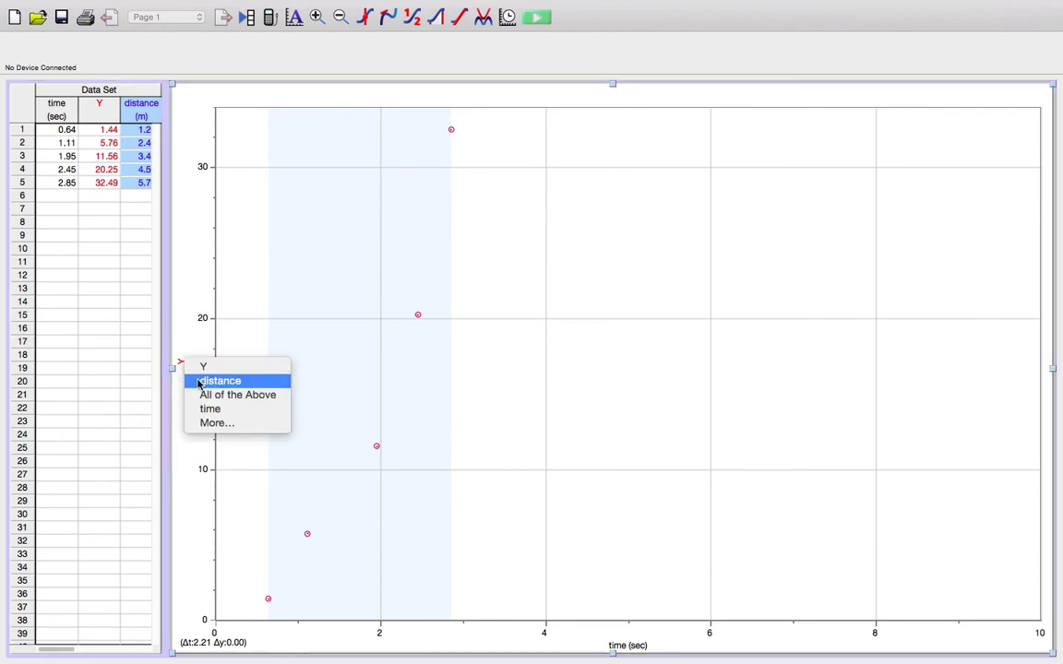
{"action": "left_click", "coordinate": [199, 383]}
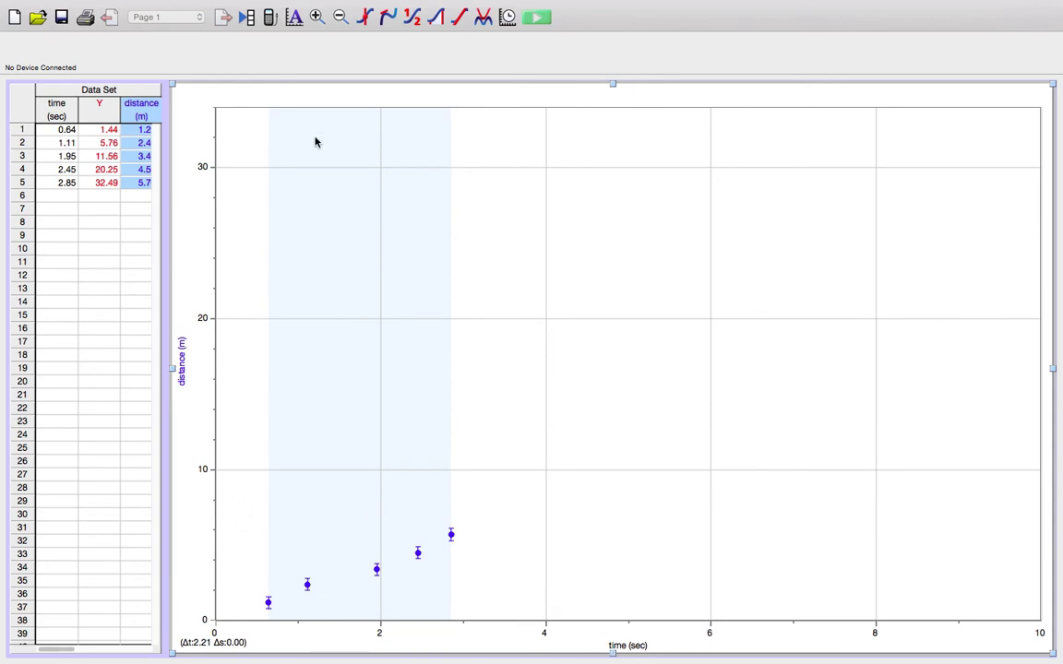
{"action": "left_click", "coordinate": [293, 17]}
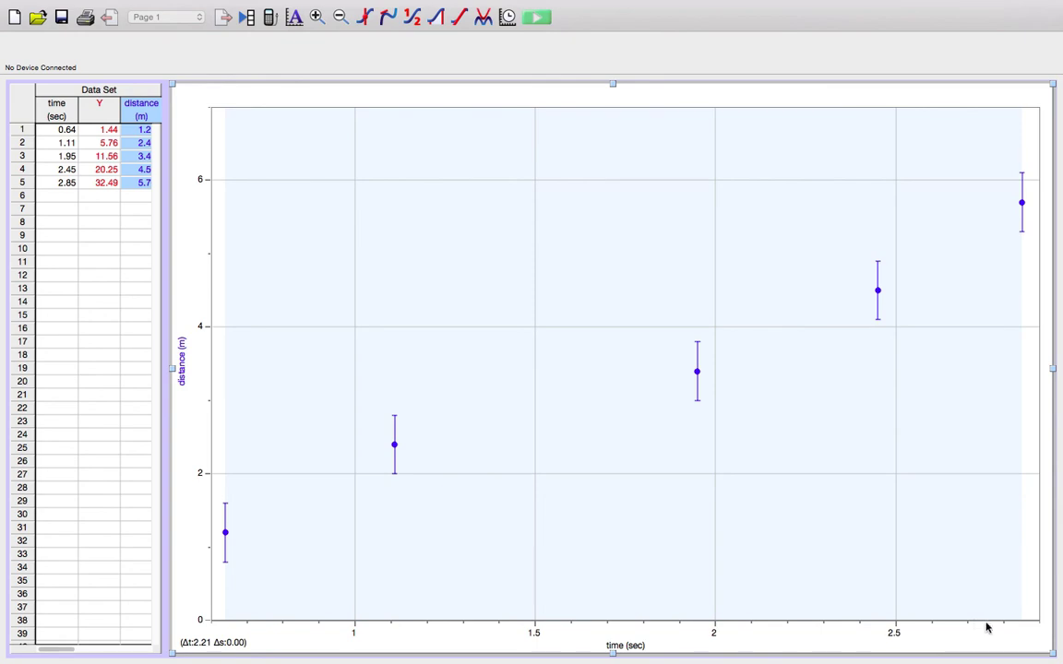
{"action": "left_click_drag", "start_coordinate": [992, 623], "coordinate": [967, 620]}
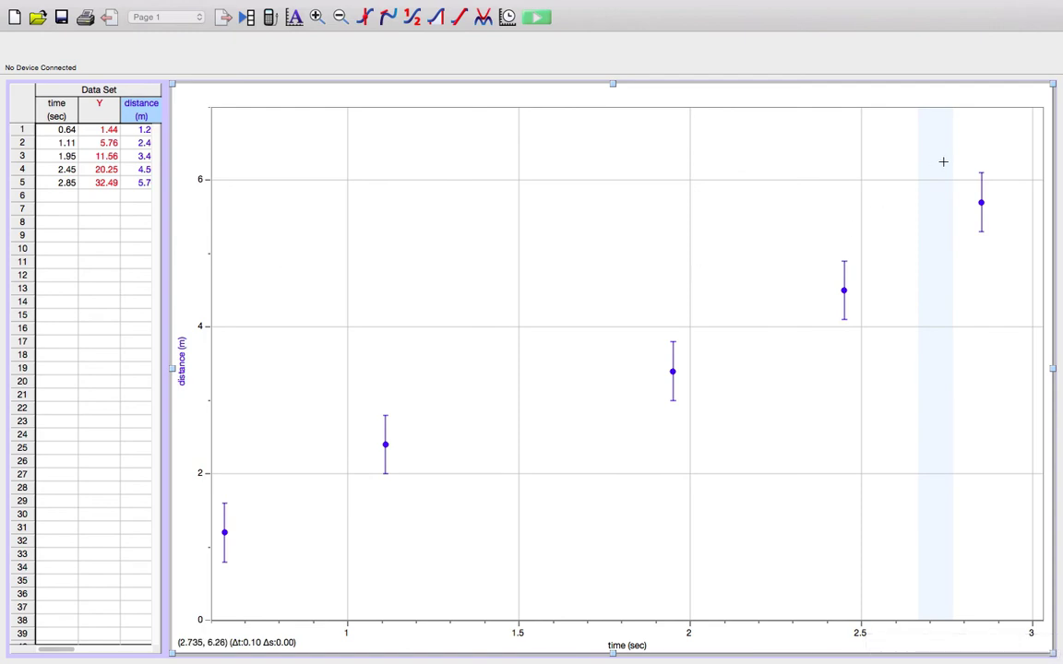
Select all five data points on the graph and add a manual linear fit mt+b with slope 1 and y-intercept 1.
{"action": "left_click_drag", "start_coordinate": [996, 158], "coordinate": [199, 567]}
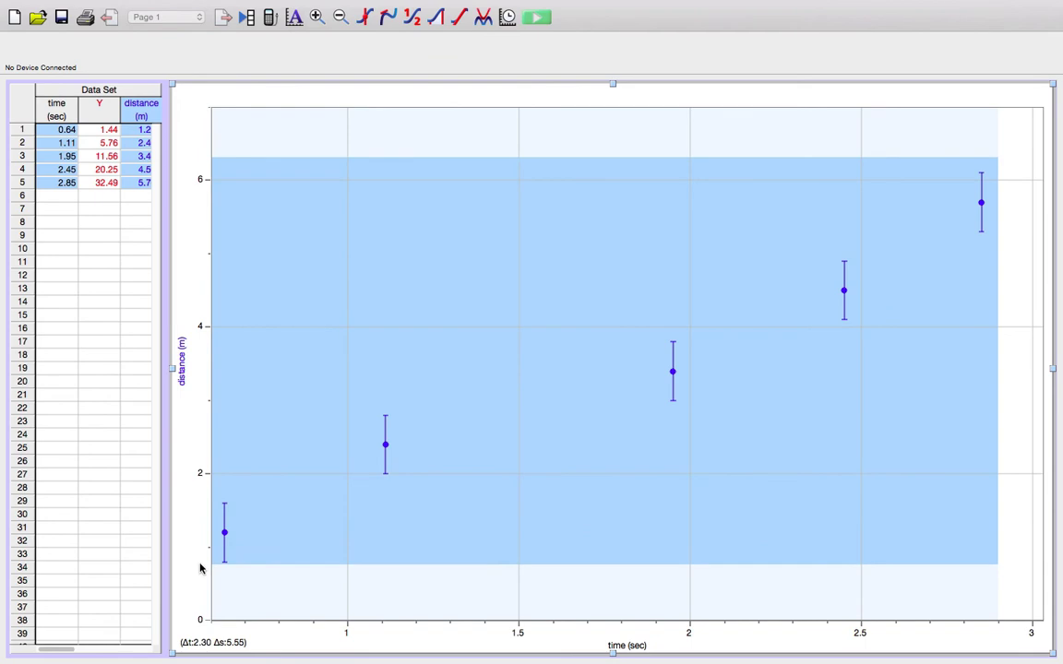
{"action": "left_click", "coordinate": [295, 8]}
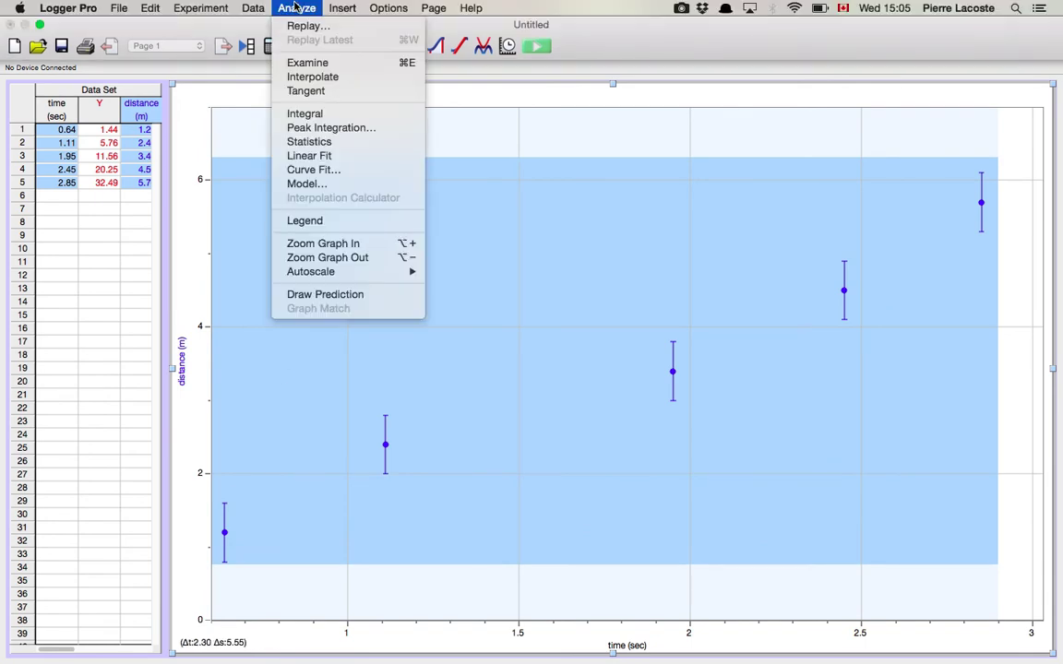
{"action": "left_click", "coordinate": [316, 170]}
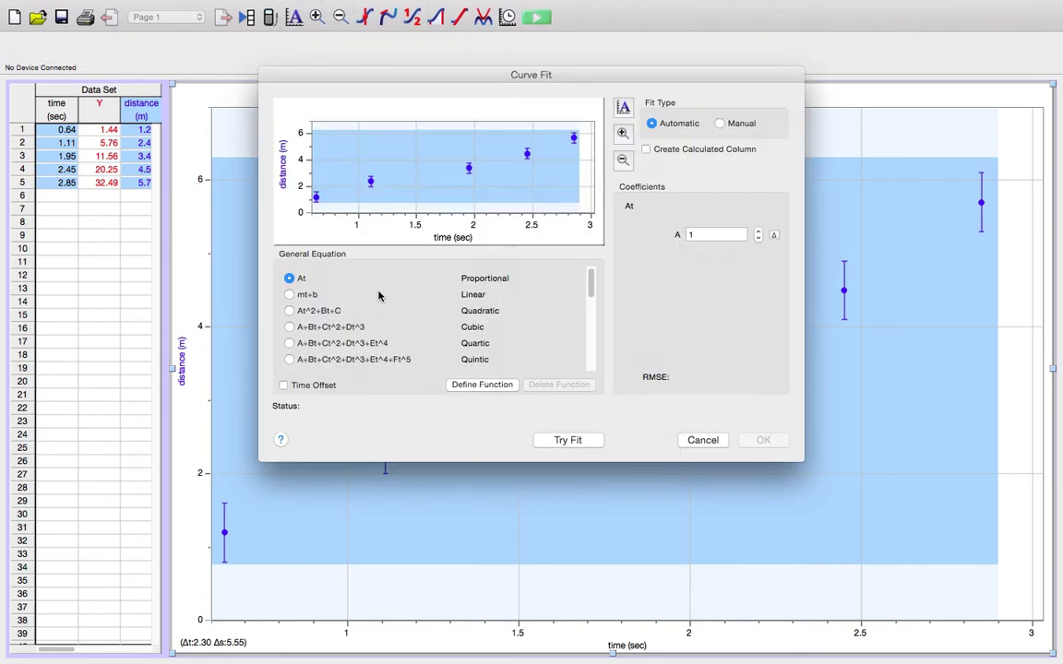
{"action": "left_click", "coordinate": [290, 295]}
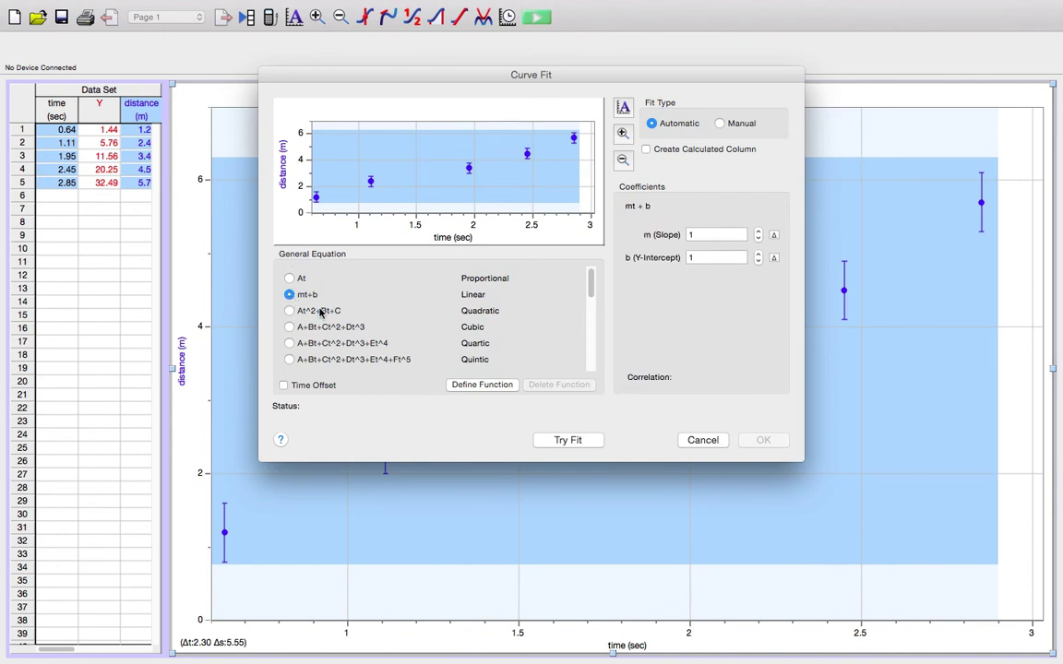
{"action": "scroll", "coordinate": [350, 339], "scroll_direction": "down", "scroll_amount": 5}
{"action": "scroll", "coordinate": [351, 339], "scroll_direction": "up", "scroll_amount": 5}
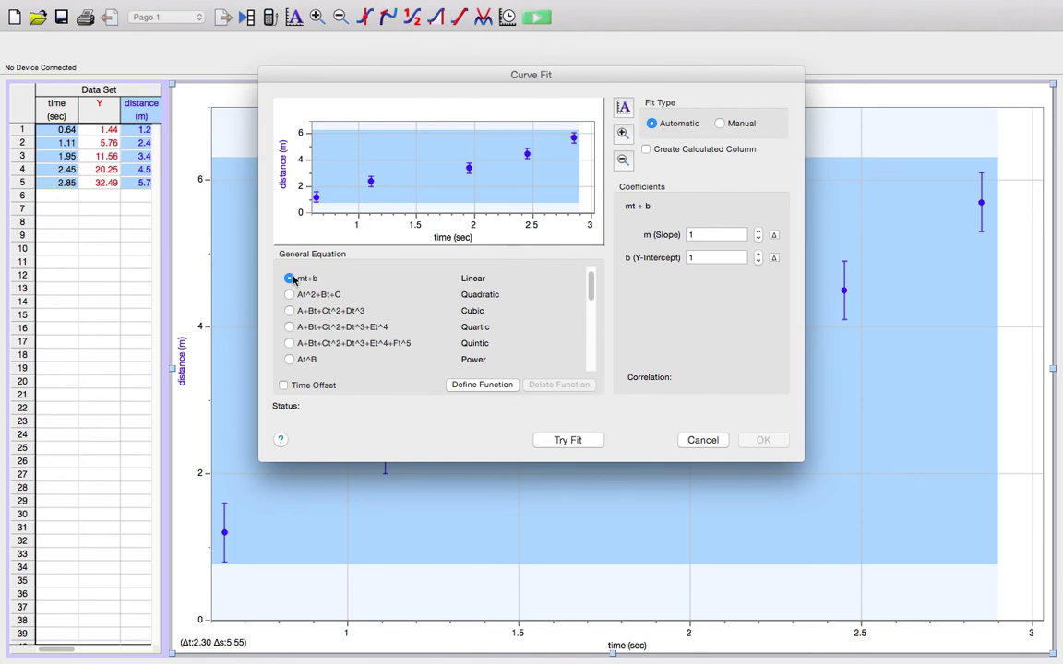
{"action": "left_click", "coordinate": [721, 123]}
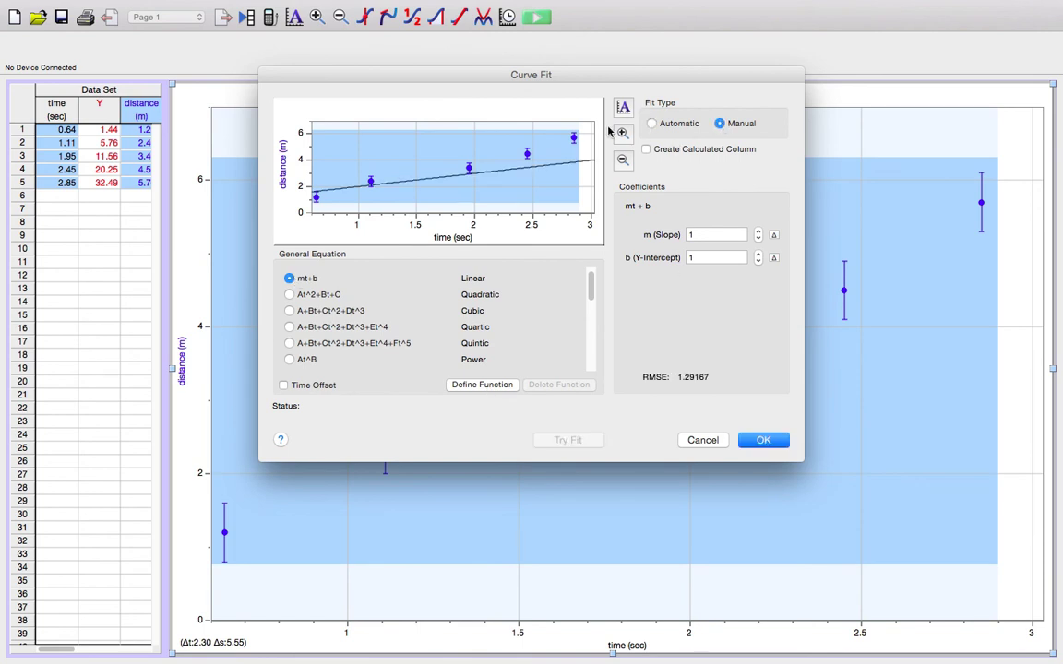
{"action": "left_click", "coordinate": [763, 441]}
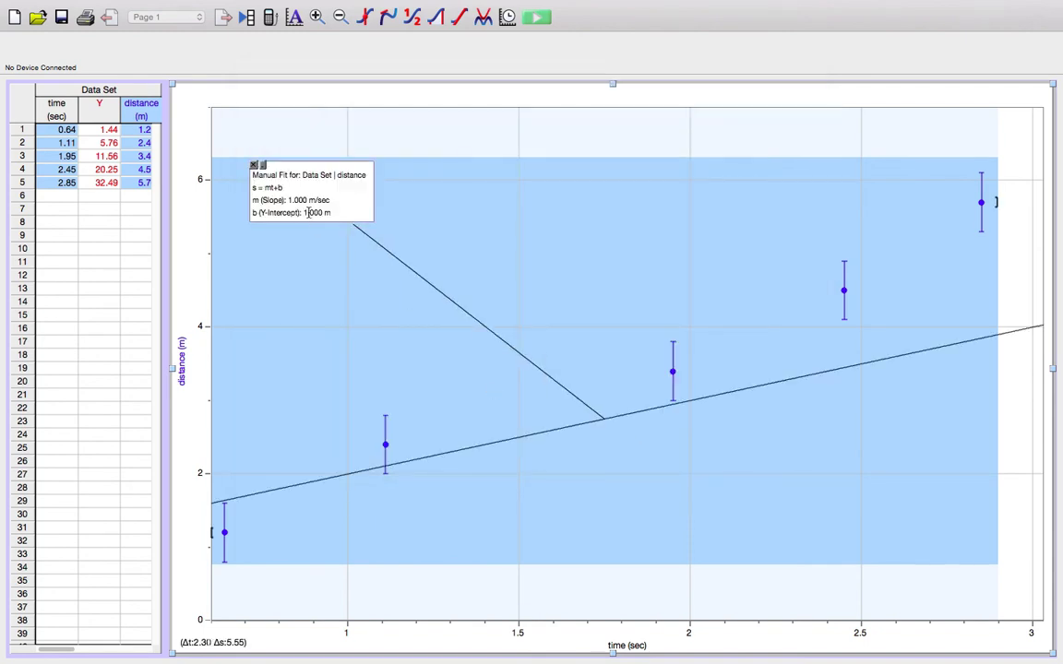
Show RMSE and enable line dragging for the manual fit, then steepen the line to slope about 2.19 m/sec and y-intercept about -0.46 m.
{"action": "double_click", "coordinate": [297, 192]}
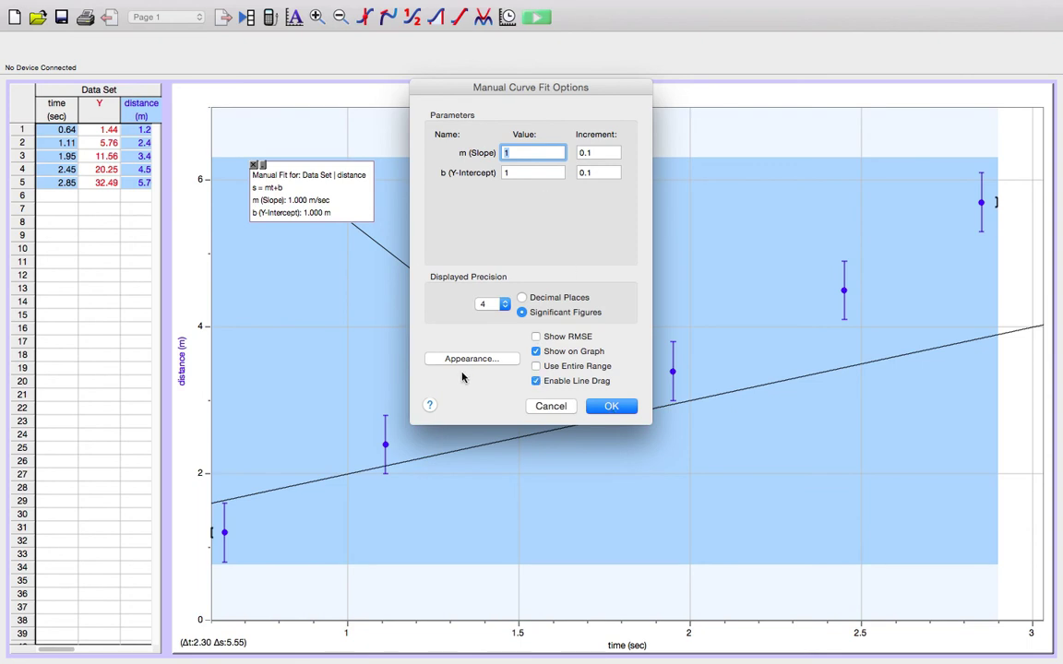
{"action": "left_click", "coordinate": [610, 406]}
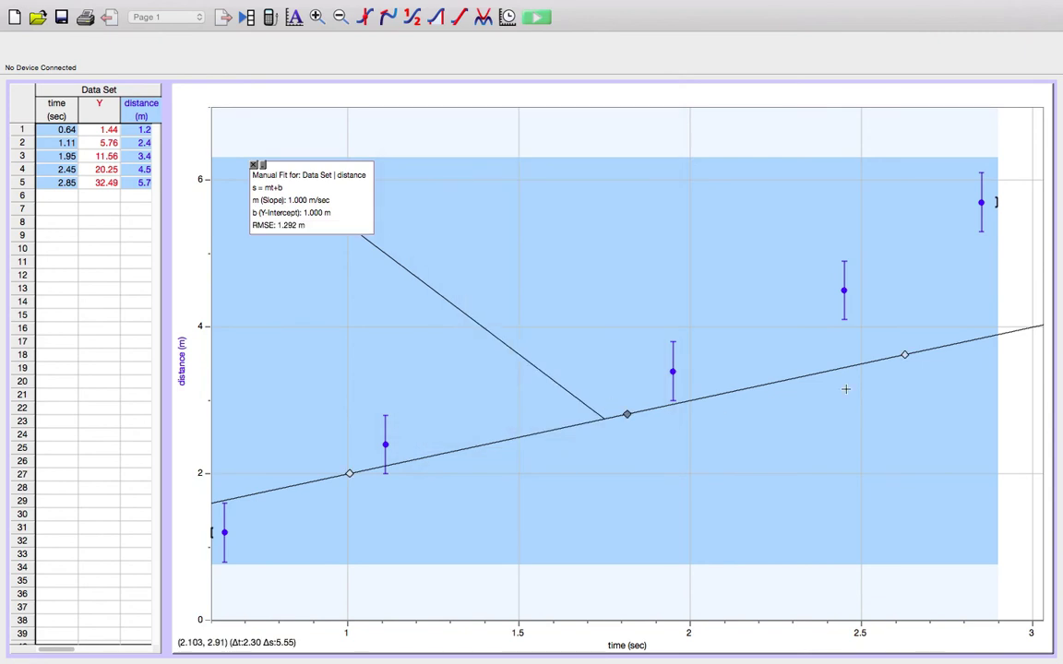
{"action": "mouse_move", "coordinate": [839, 362]}
{"action": "left_mouse_down"}
{"action": "mouse_move", "coordinate": [834, 344]}
{"action": "mouse_move", "coordinate": [886, 212]}
{"action": "left_mouse_up"}
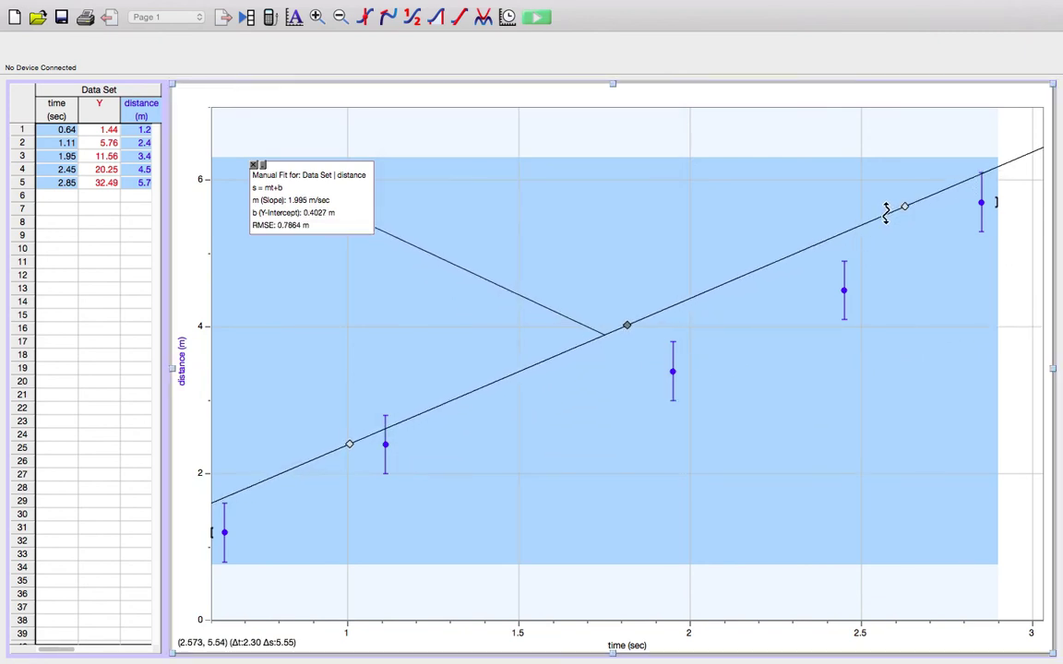
{"action": "left_click_drag", "start_coordinate": [348, 443], "coordinate": [353, 495]}
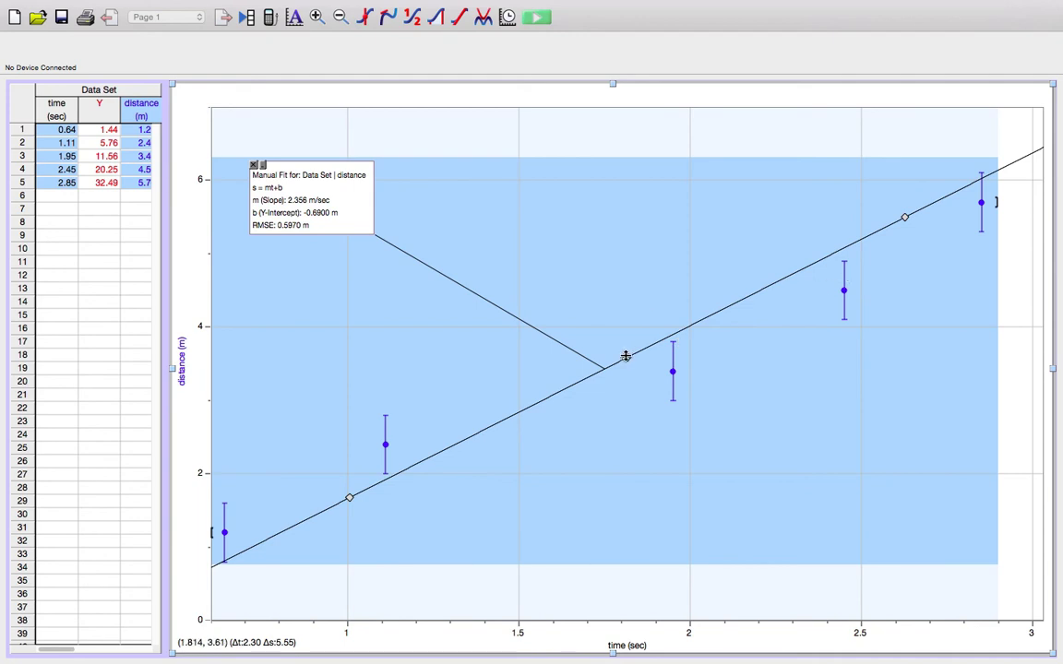
{"action": "left_click_drag", "start_coordinate": [625, 357], "coordinate": [628, 366]}
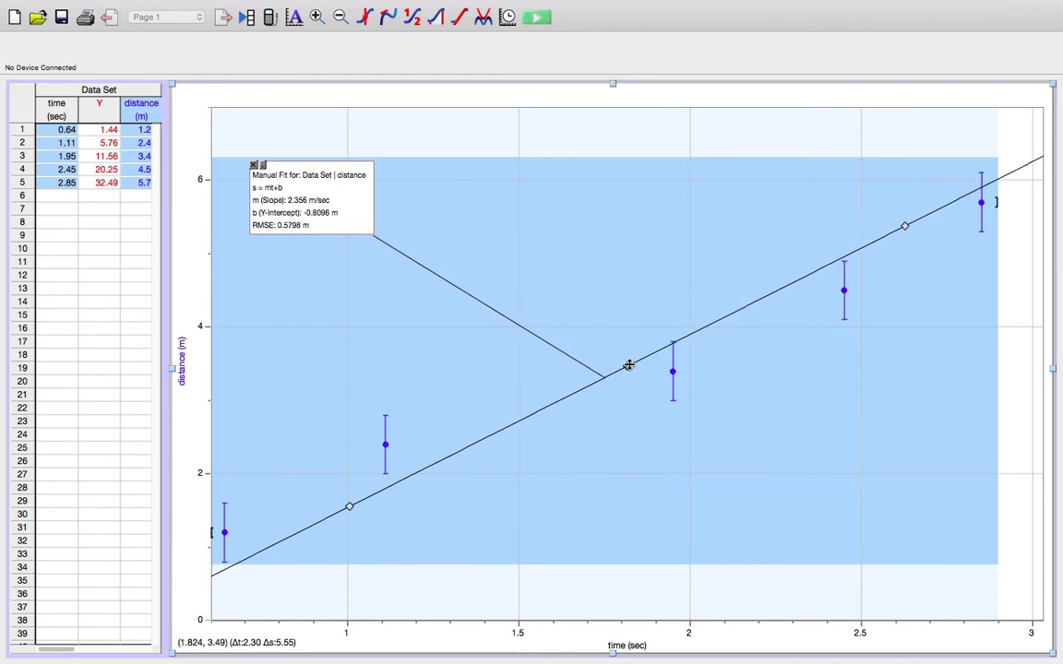
{"action": "left_click_drag", "start_coordinate": [347, 505], "coordinate": [343, 499]}
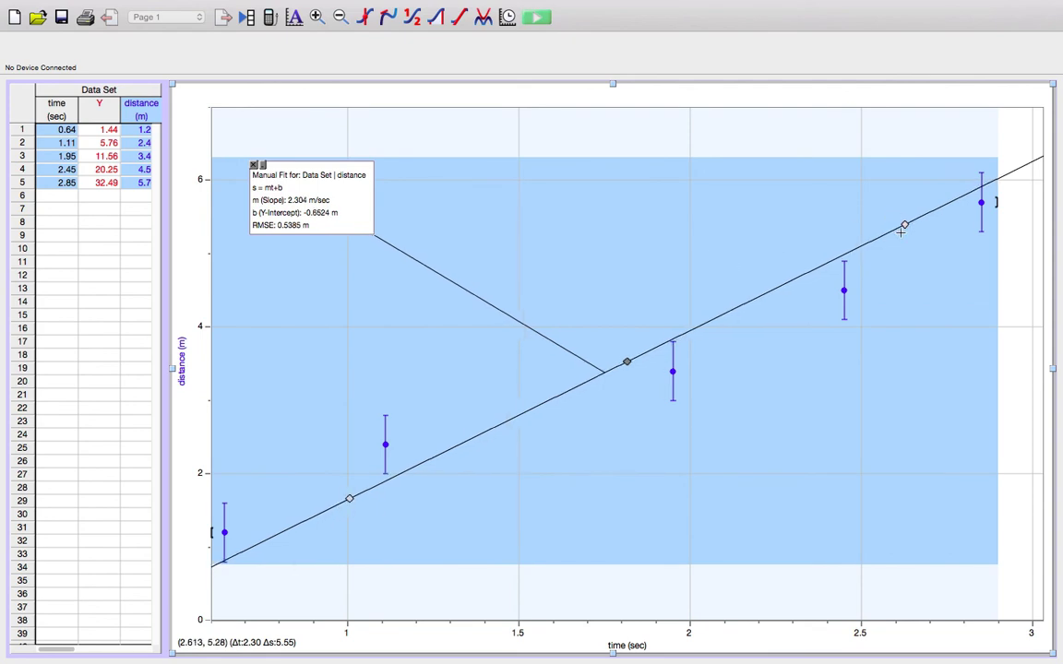
{"action": "left_click_drag", "start_coordinate": [904, 222], "coordinate": [907, 232]}
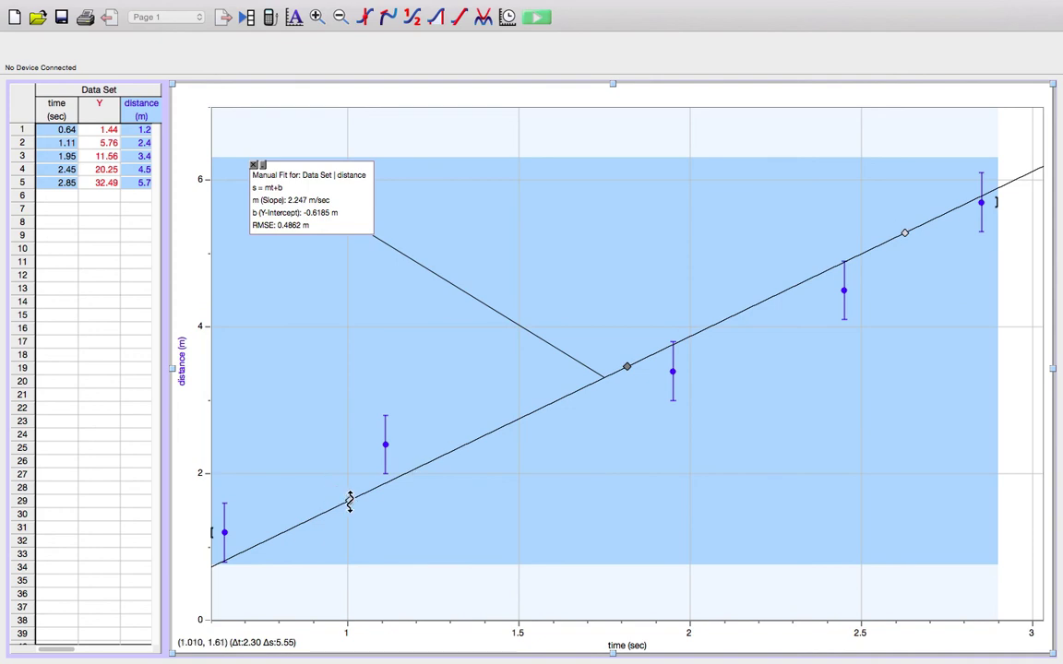
{"action": "left_click_drag", "start_coordinate": [348, 501], "coordinate": [347, 493]}
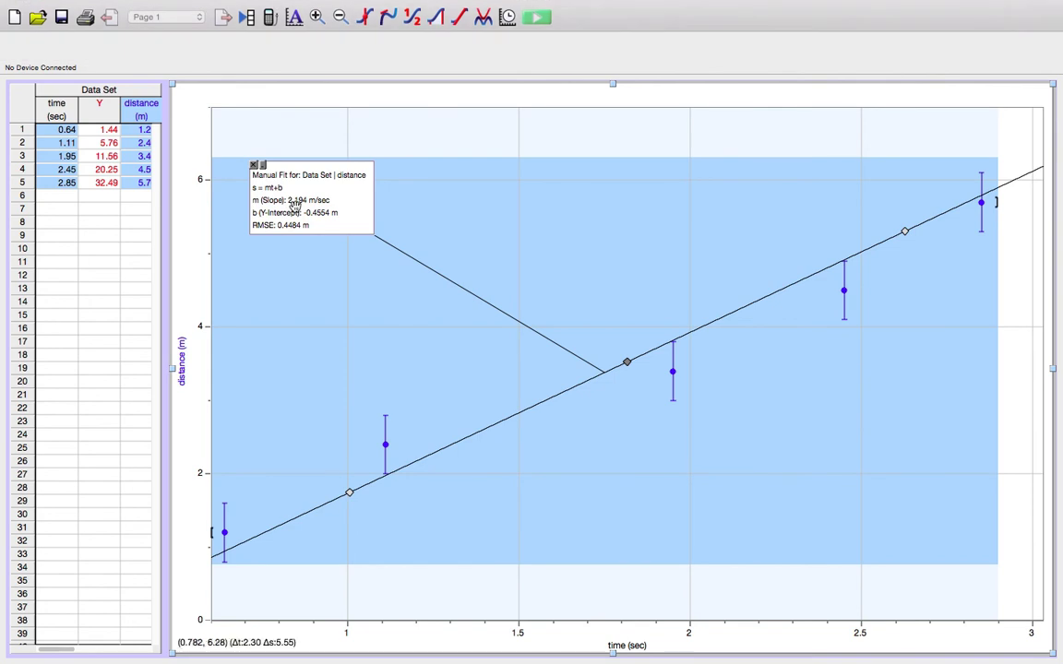
Turn off the RMSE display and line dragging for the steep manual fit.
{"action": "double_click", "coordinate": [266, 192]}
{"action": "left_click", "coordinate": [535, 336]}
{"action": "left_click", "coordinate": [535, 337]}
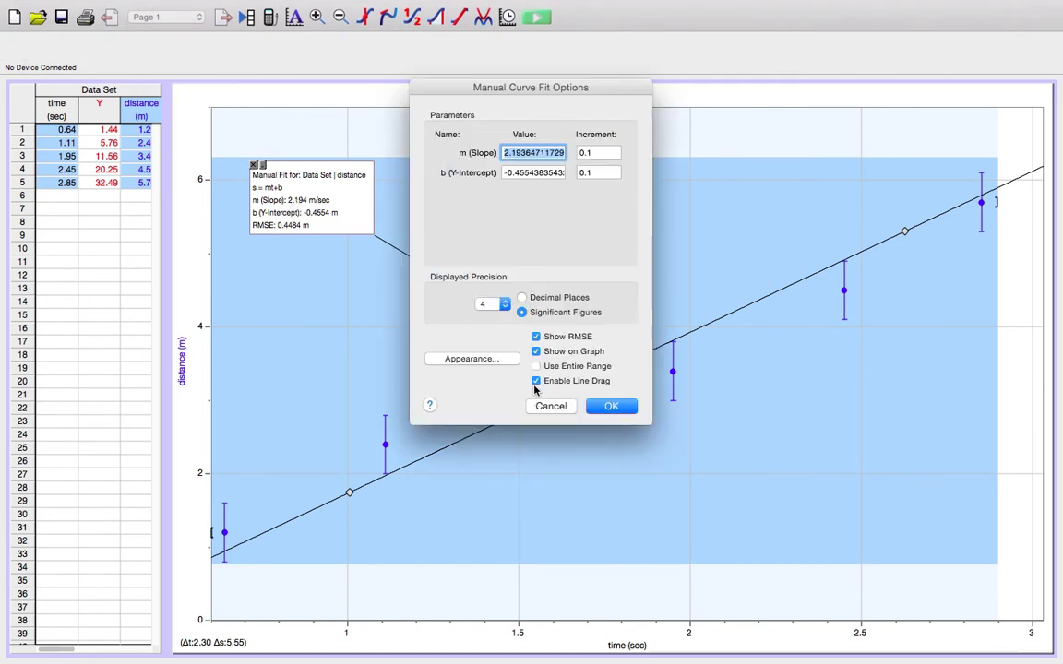
{"action": "left_click", "coordinate": [536, 382]}
{"action": "left_click", "coordinate": [536, 338]}
{"action": "left_click", "coordinate": [611, 407]}
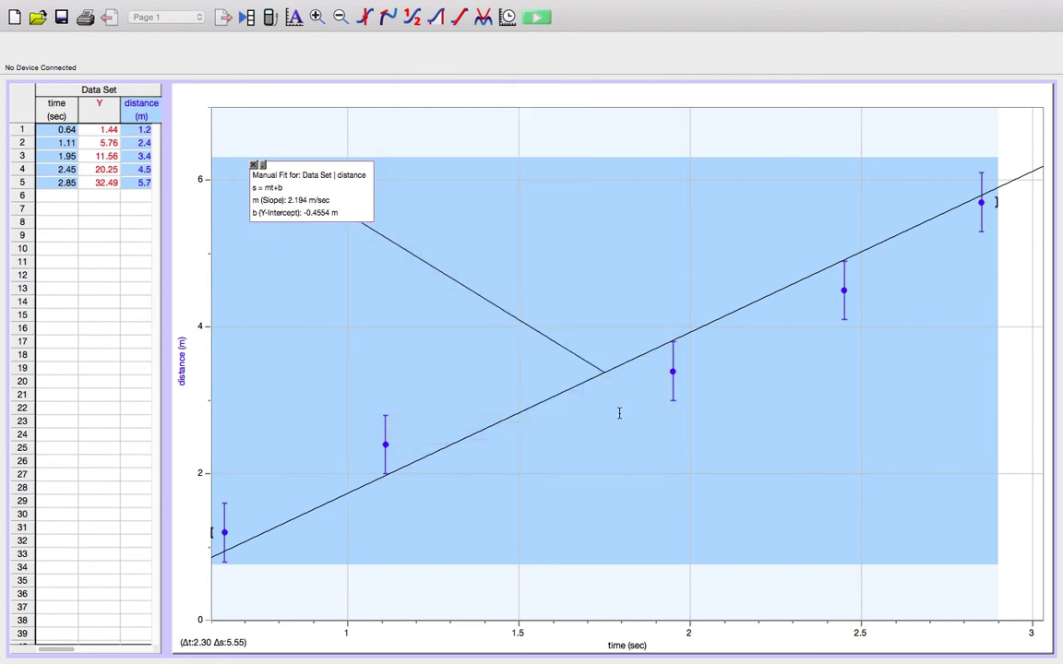
Add a second manual linear fit mt+b to the distance data with slope 1 and y-intercept 1.
{"action": "left_click", "coordinate": [297, 8]}
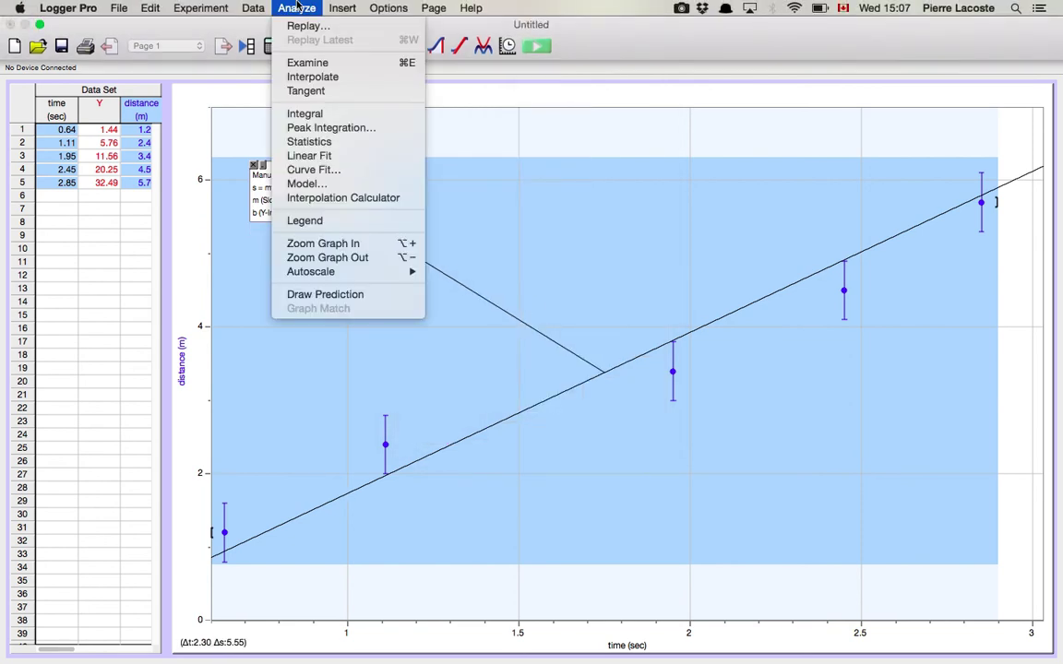
{"action": "left_click", "coordinate": [314, 169]}
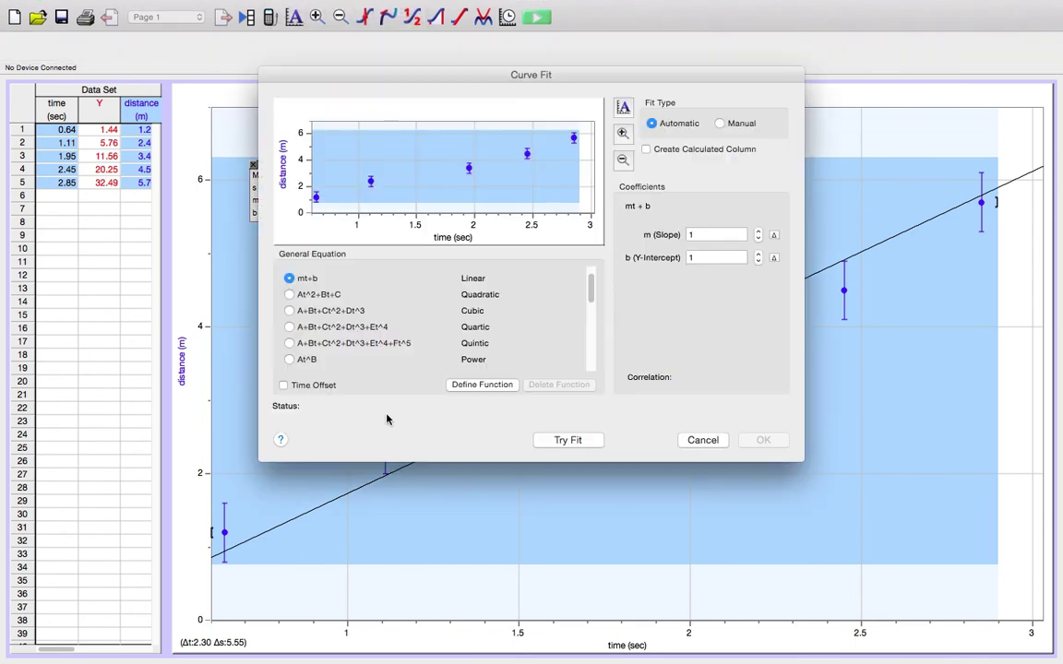
{"action": "left_click", "coordinate": [722, 122]}
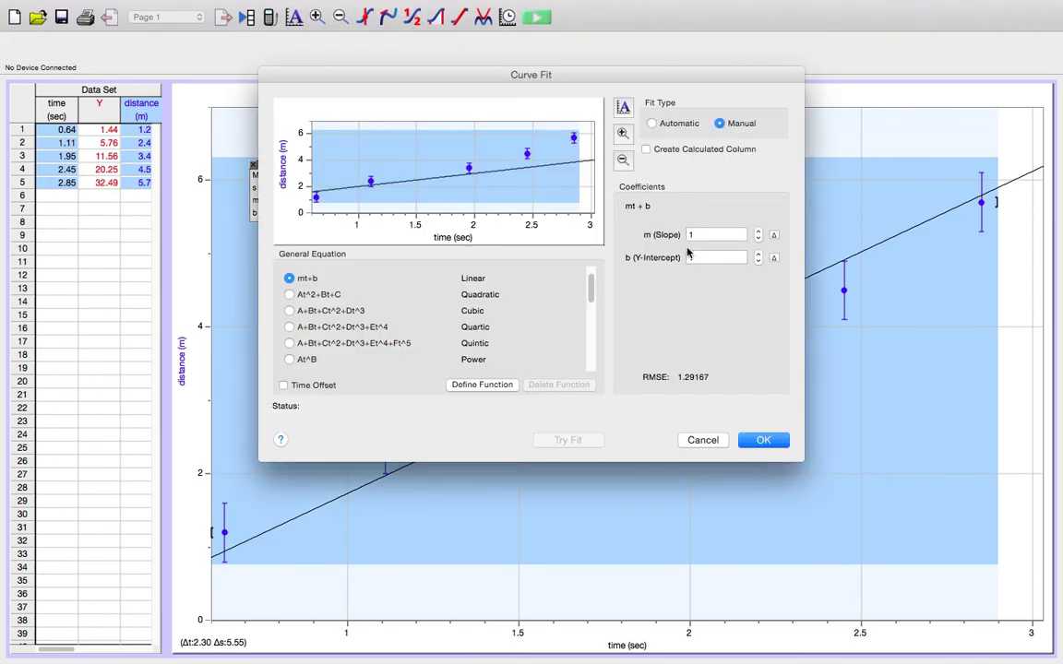
{"action": "left_click", "coordinate": [762, 440]}
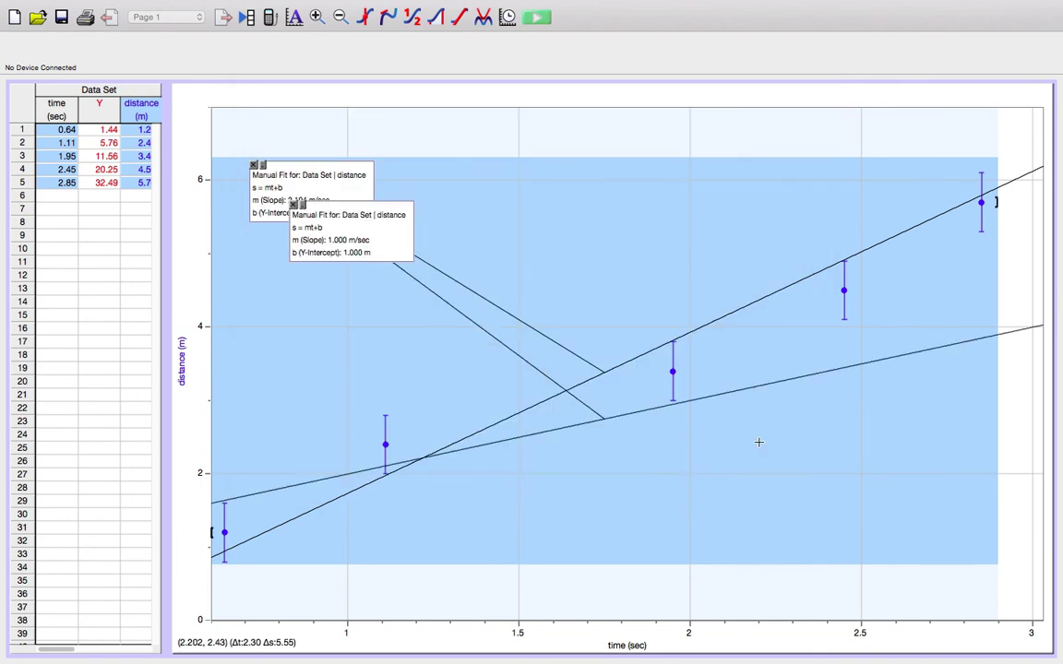
Show RMSE and enable line dragging for the second fit, then adjust its line to slope about 1.68 m/sec and y-intercept about 0.52 m.
{"action": "double_click", "coordinate": [344, 235]}
{"action": "left_click", "coordinate": [537, 381]}
{"action": "left_click", "coordinate": [536, 337]}
{"action": "left_click", "coordinate": [610, 406]}
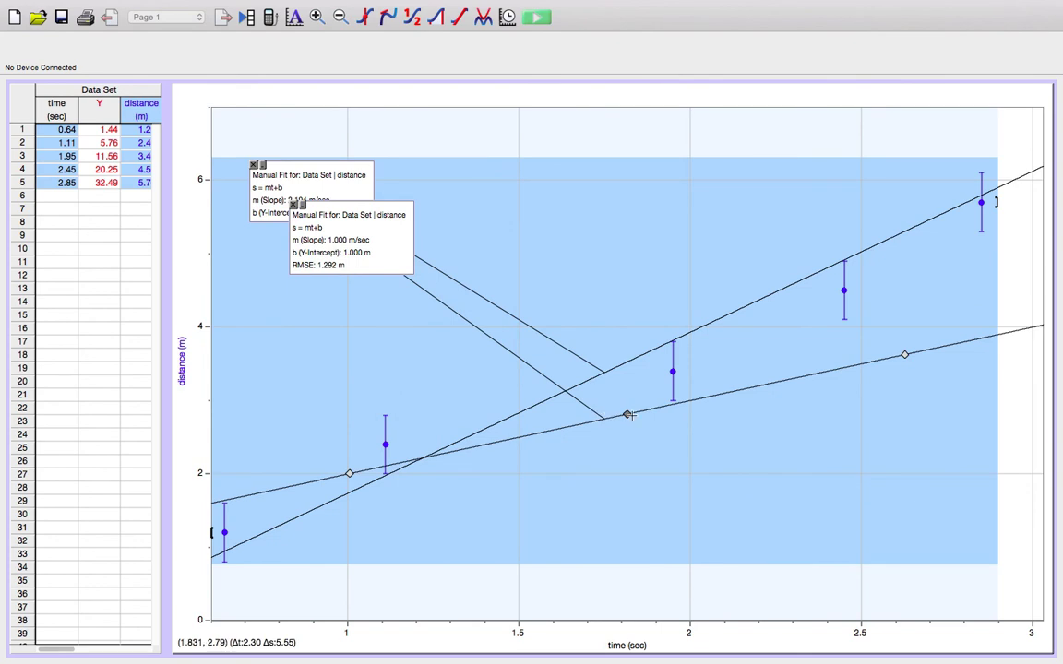
{"action": "left_click_drag", "start_coordinate": [905, 355], "coordinate": [901, 261]}
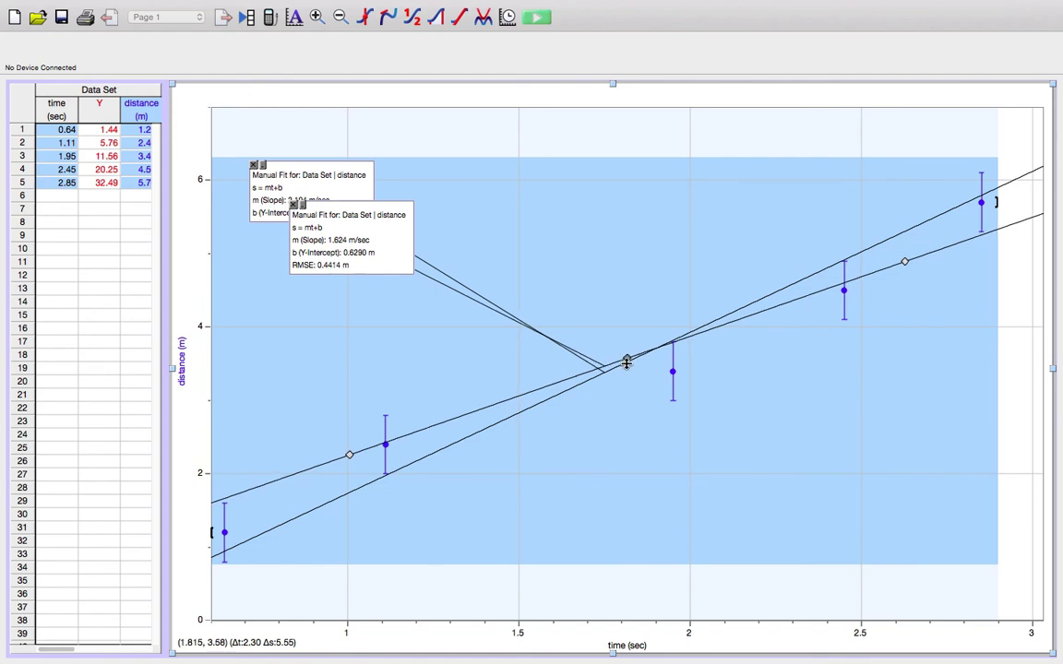
{"action": "left_click_drag", "start_coordinate": [626, 361], "coordinate": [626, 363]}
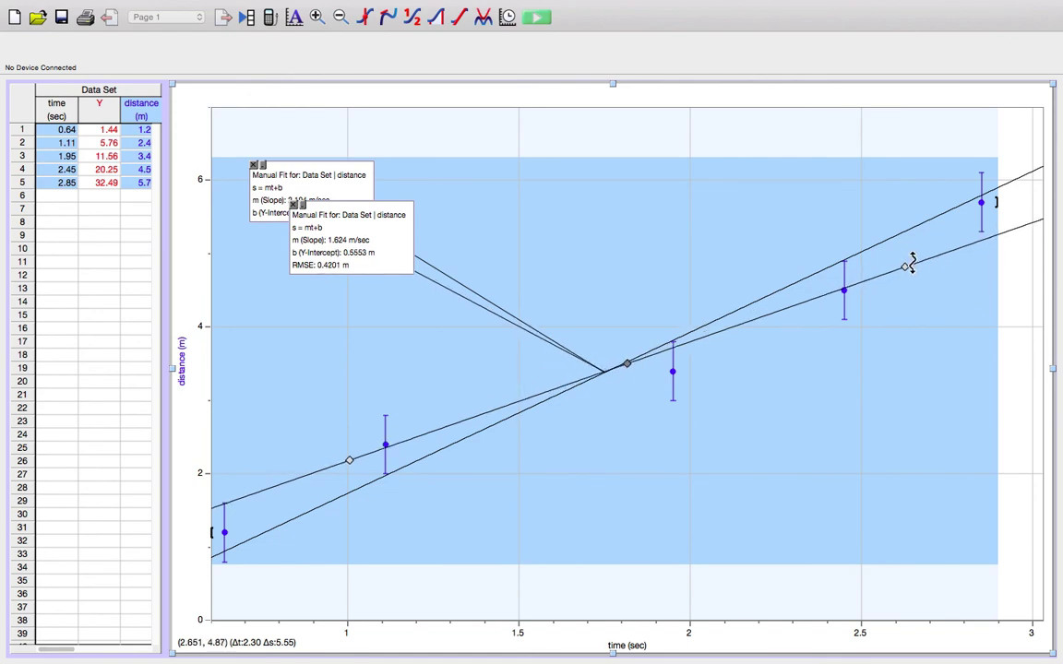
{"action": "left_click_drag", "start_coordinate": [904, 262], "coordinate": [905, 256]}
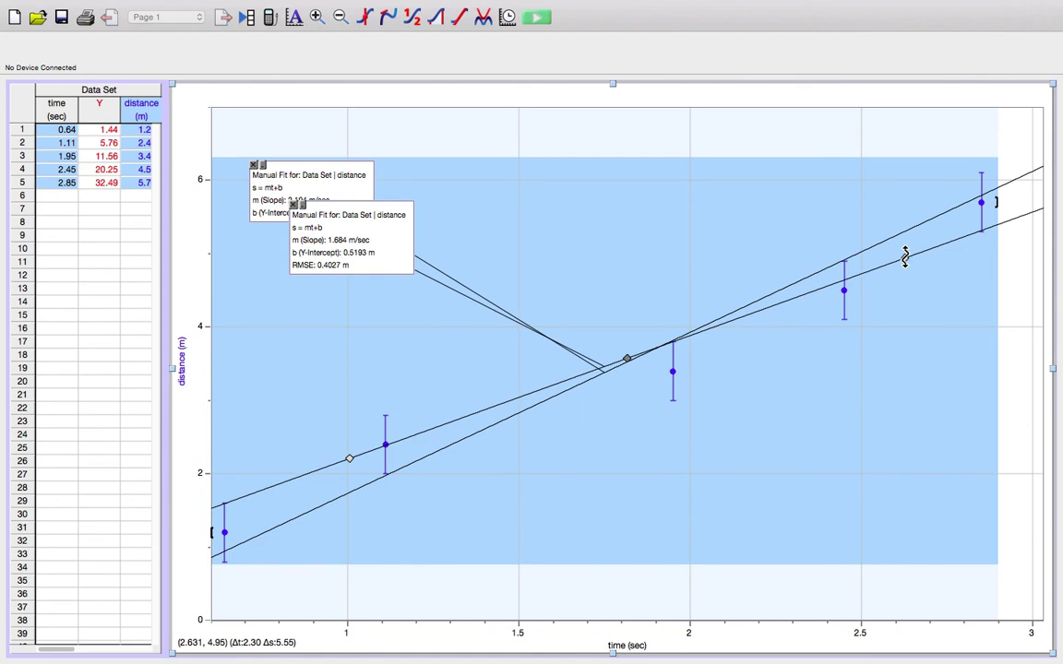
Move the second fit's label below the first one and format it with blue text in a larger font size.
{"action": "left_click_drag", "start_coordinate": [355, 247], "coordinate": [312, 282]}
{"action": "double_click", "coordinate": [311, 281]}
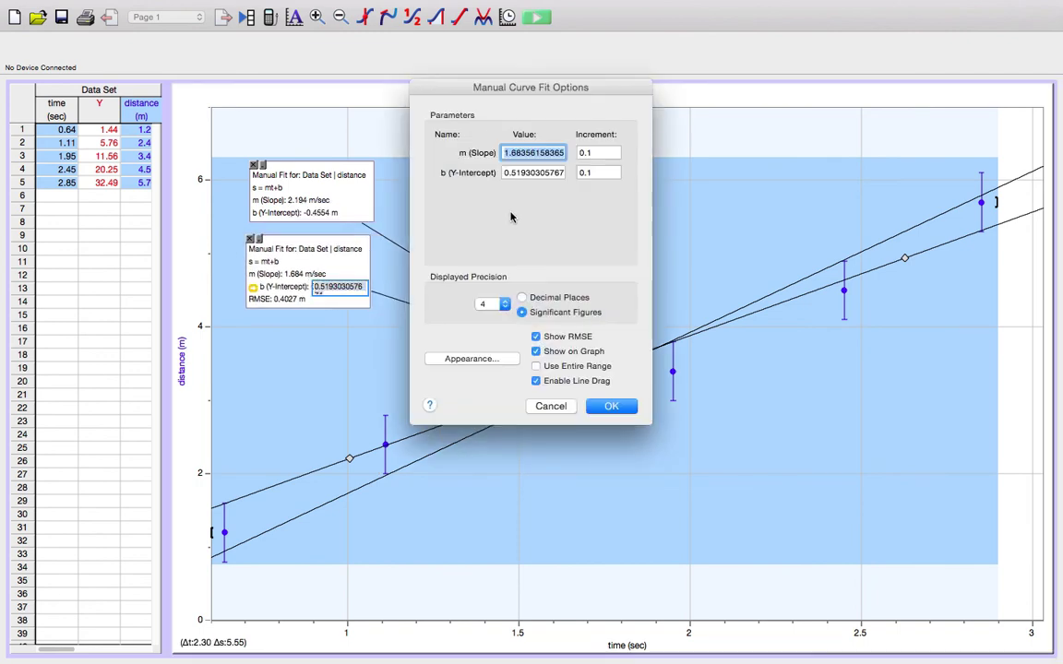
{"action": "left_click", "coordinate": [472, 358]}
{"action": "left_click", "coordinate": [572, 240]}
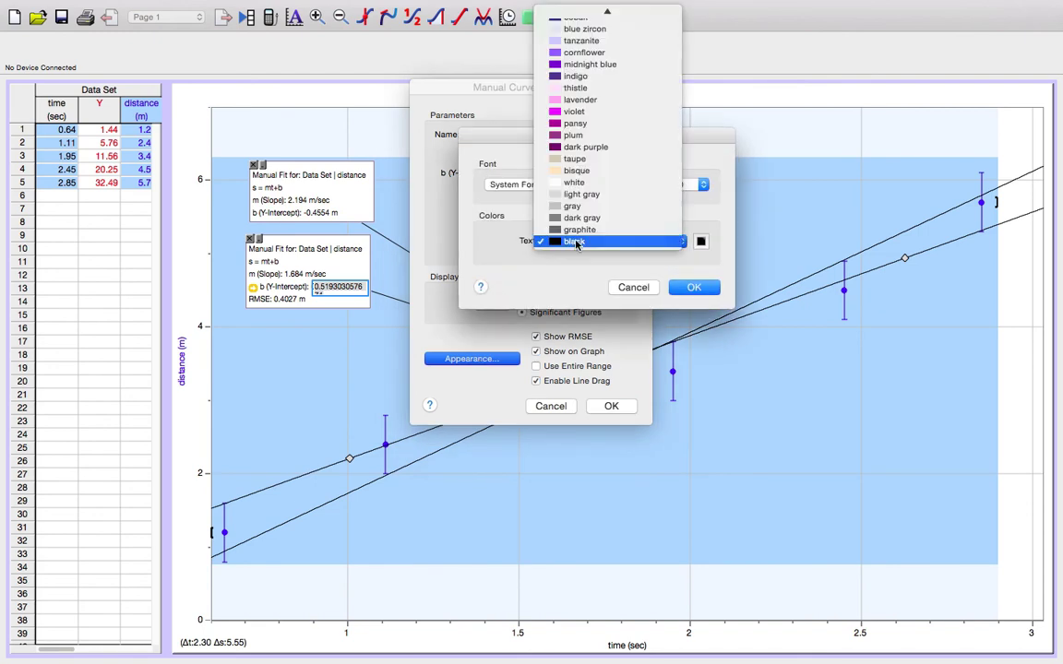
{"action": "scroll", "coordinate": [600, 161], "scroll_direction": "up", "scroll_amount": 8}
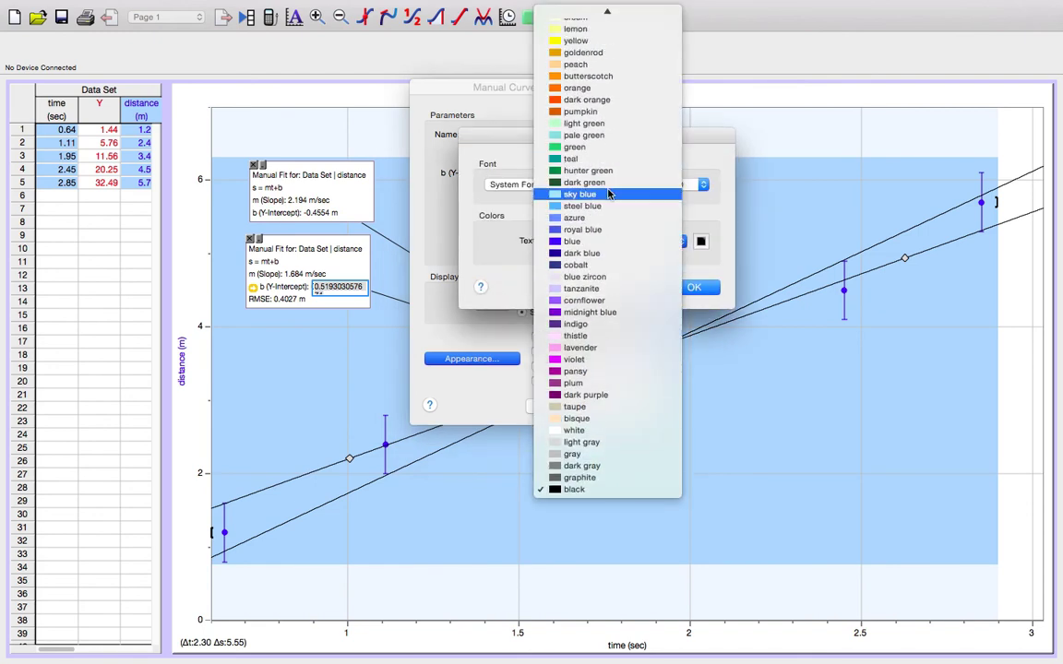
{"action": "left_click", "coordinate": [605, 241]}
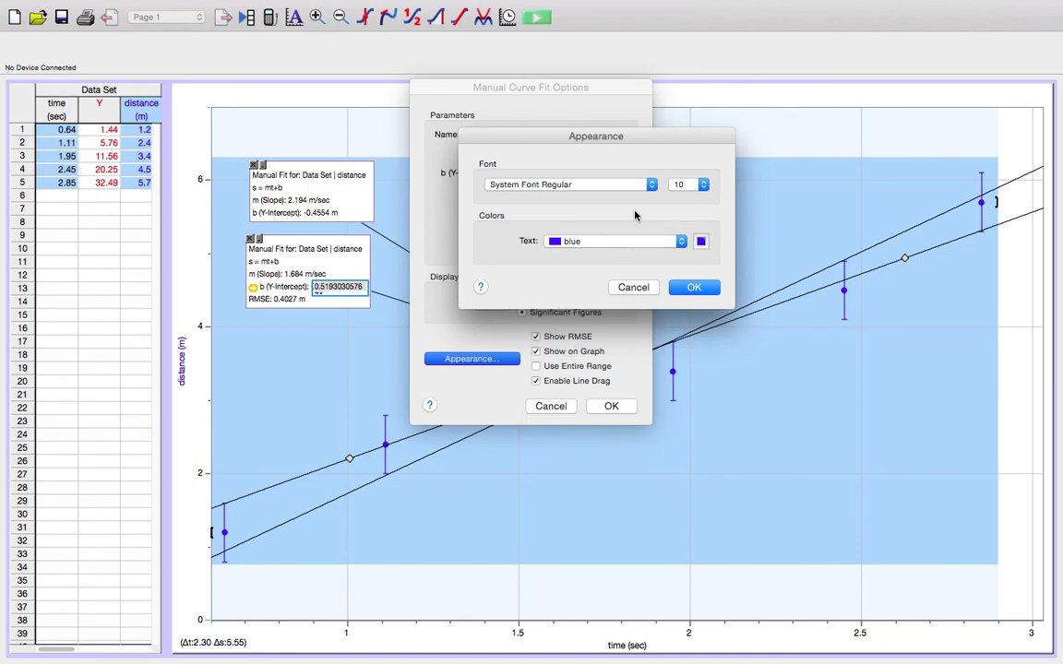
{"action": "left_click", "coordinate": [687, 185]}
{"action": "left_click", "coordinate": [682, 220]}
{"action": "left_click", "coordinate": [694, 287]}
{"action": "left_click", "coordinate": [604, 408]}
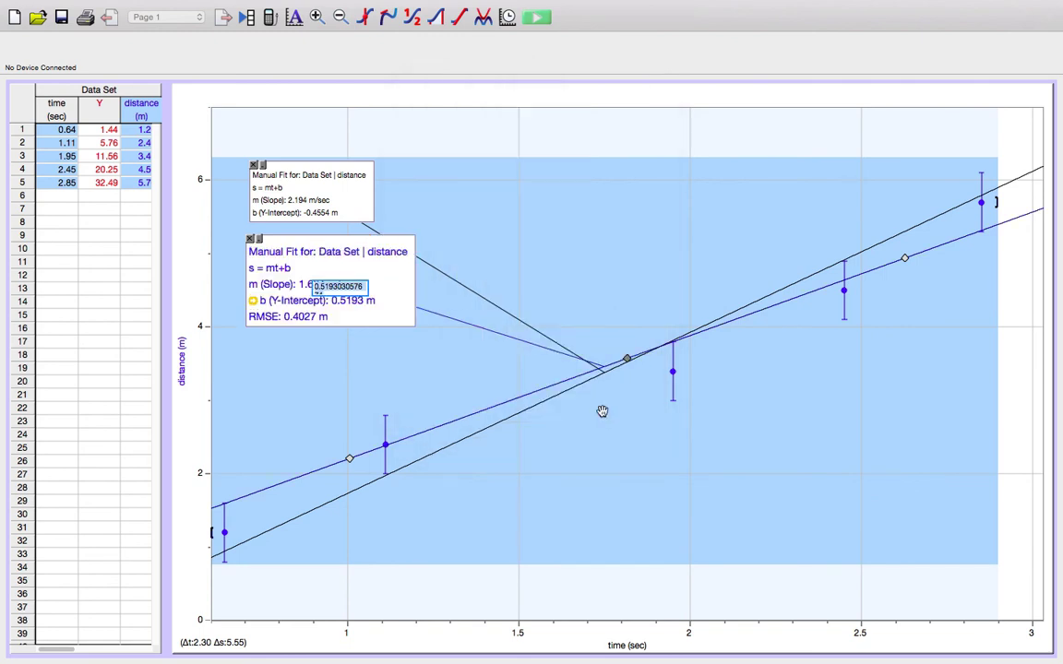
Format the steep fit with red text in a larger font size.
{"action": "double_click", "coordinate": [290, 187]}
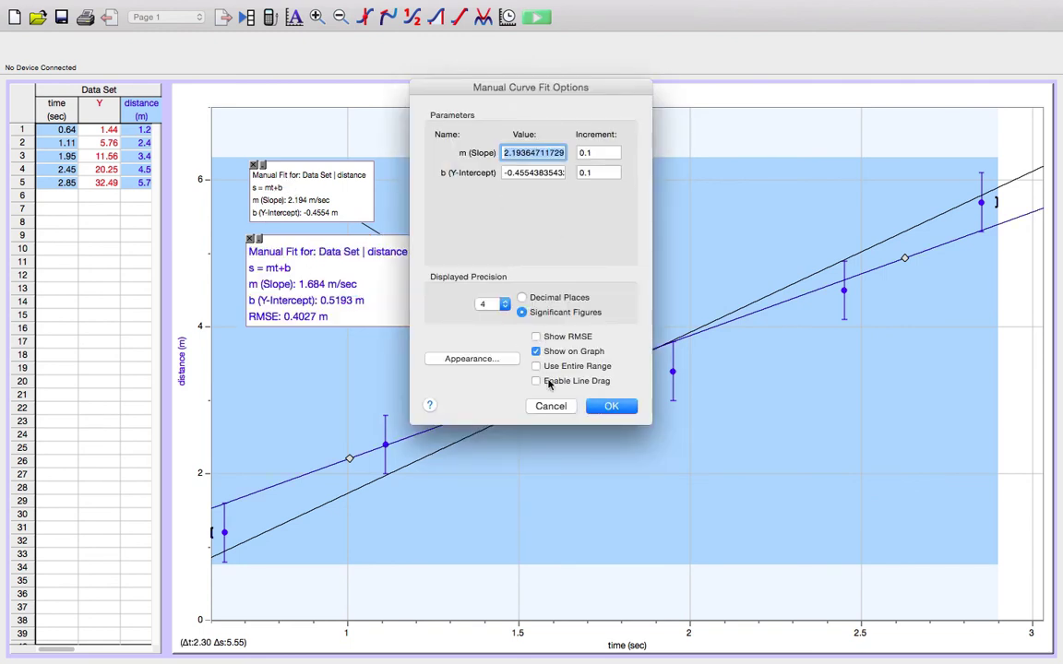
{"action": "left_click", "coordinate": [472, 359]}
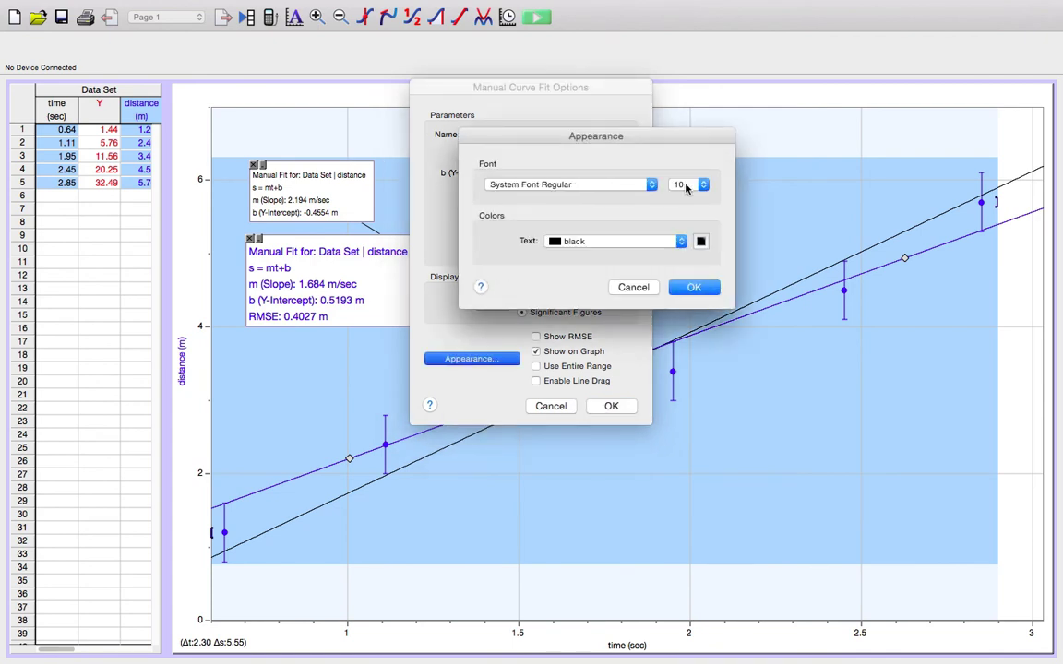
{"action": "left_click", "coordinate": [685, 185]}
{"action": "left_click", "coordinate": [683, 243]}
{"action": "left_click", "coordinate": [618, 242]}
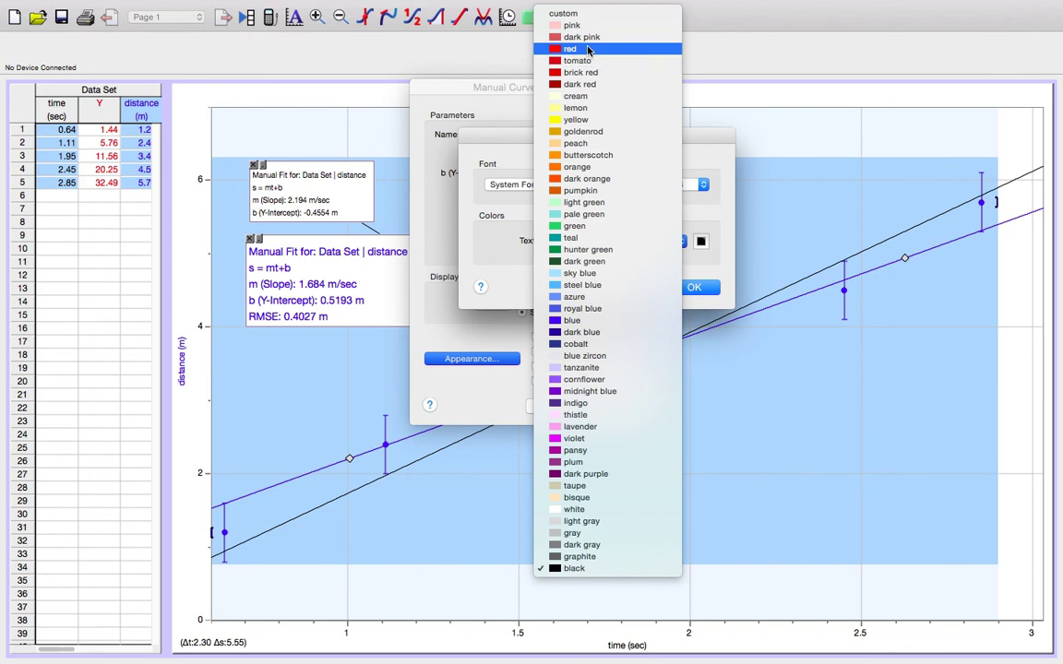
{"action": "left_click", "coordinate": [588, 49]}
{"action": "left_click", "coordinate": [687, 287]}
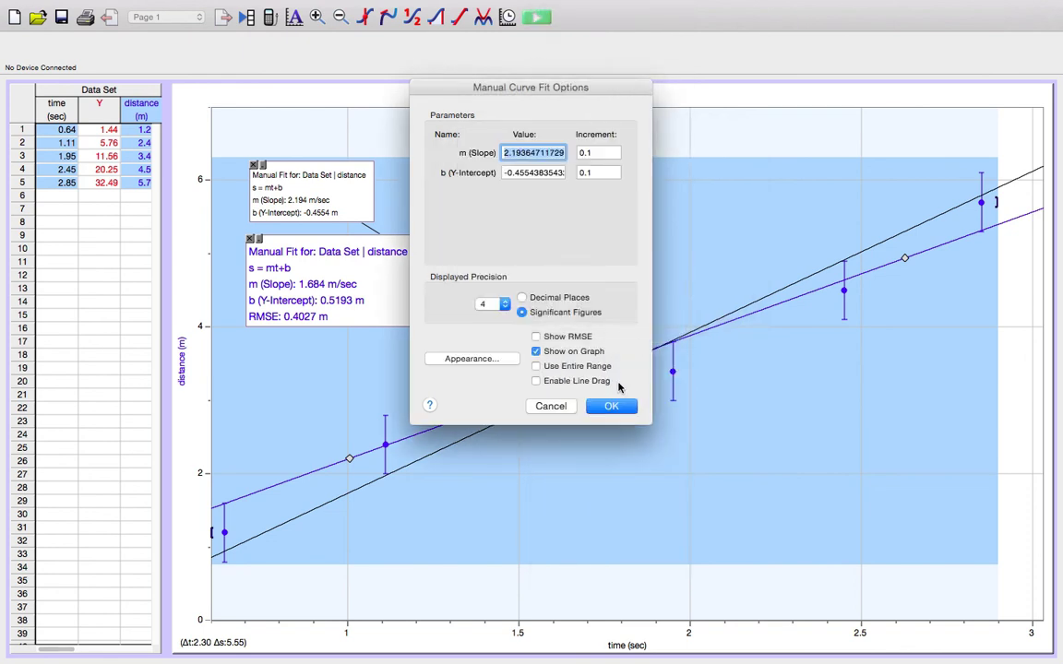
{"action": "left_click", "coordinate": [612, 406]}
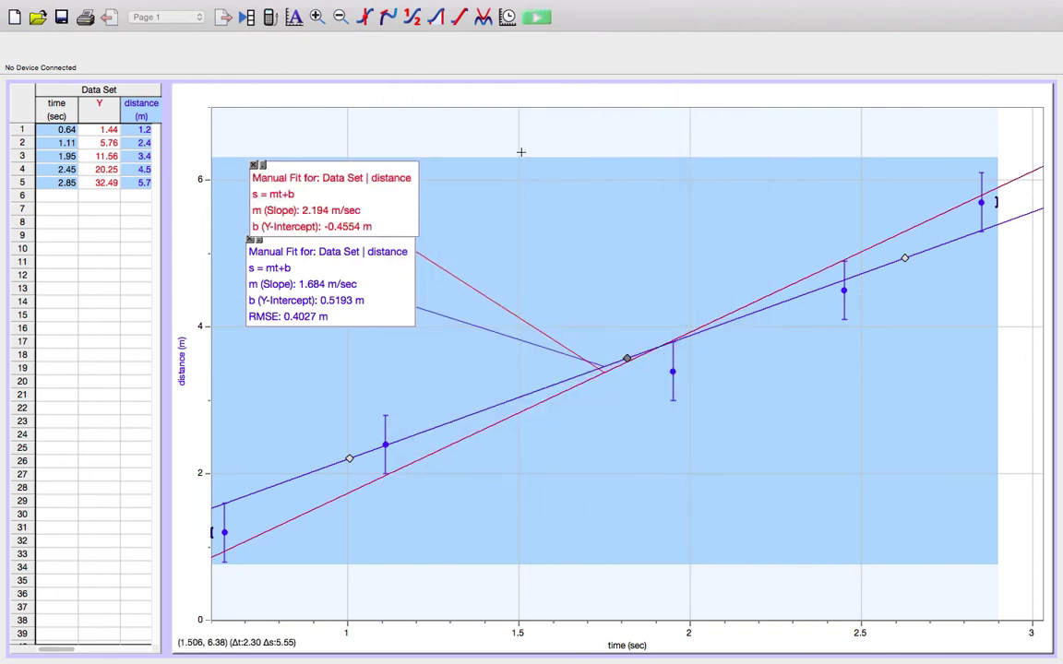
Add a third manual linear fit mt+b with slope 1 and y-intercept 1, and move its label beside the red one.
{"action": "left_click", "coordinate": [287, 8]}
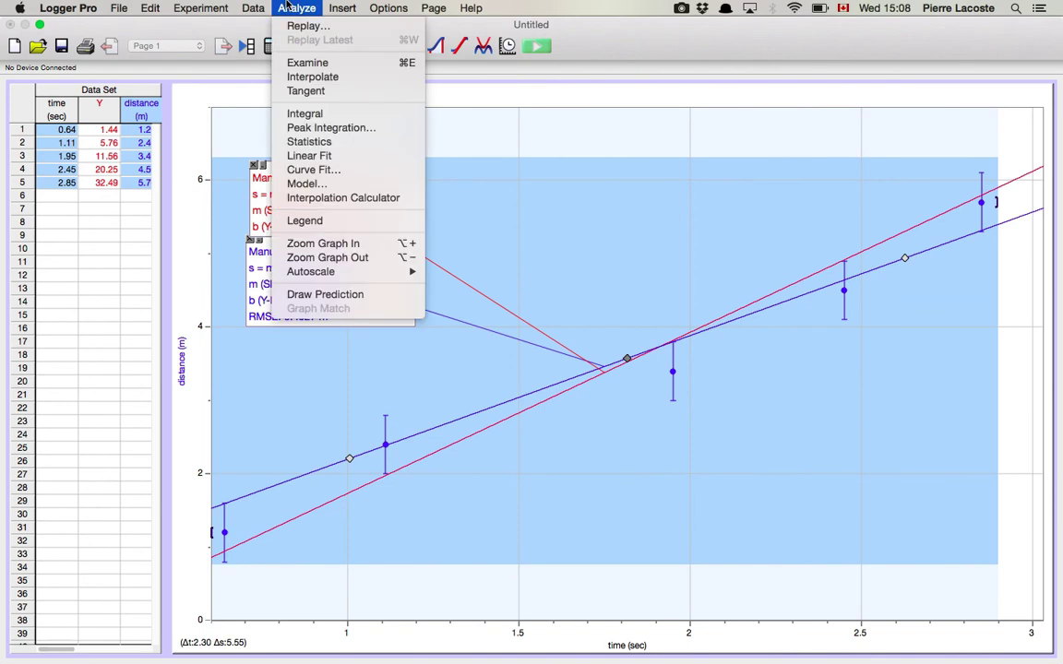
{"action": "left_click", "coordinate": [319, 170]}
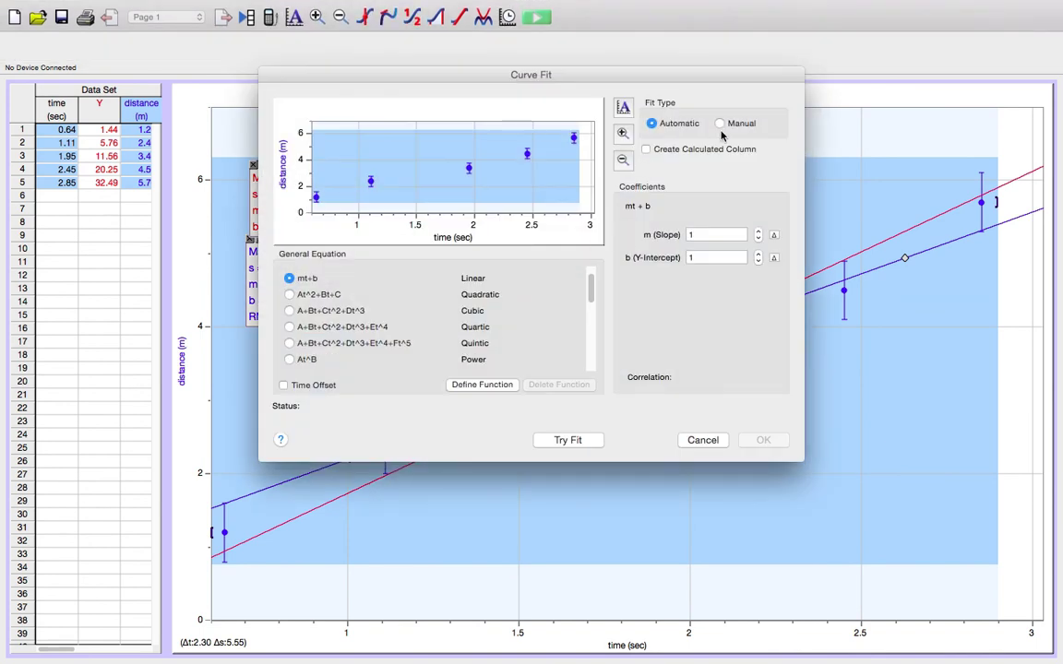
{"action": "left_click", "coordinate": [720, 124]}
{"action": "left_click", "coordinate": [762, 440]}
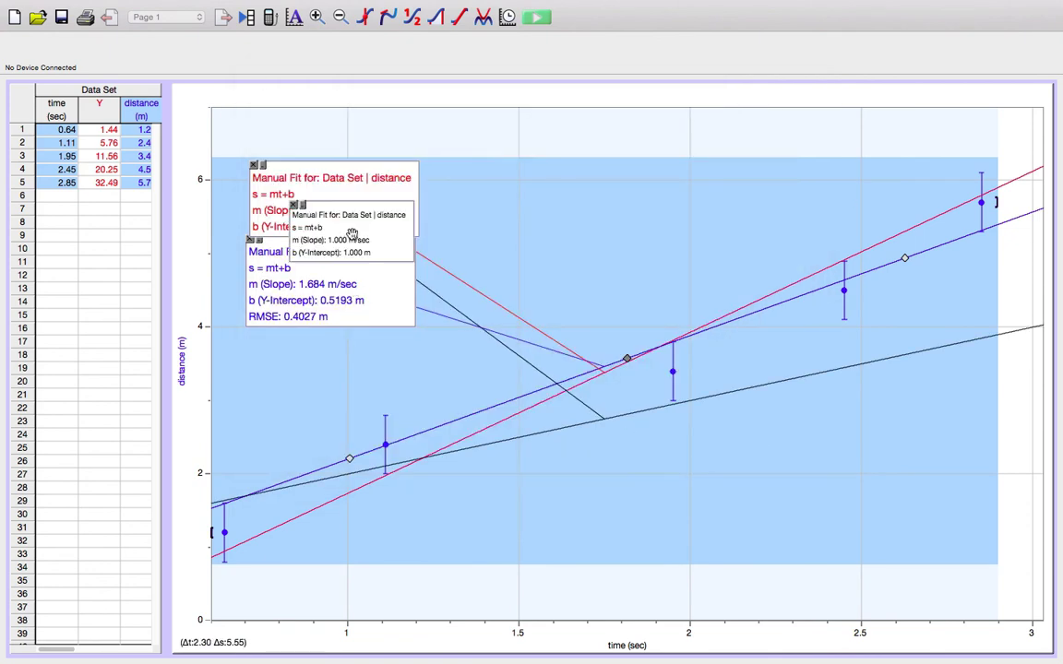
{"action": "left_click_drag", "start_coordinate": [314, 208], "coordinate": [497, 202]}
Show RMSE and enable line dragging for the third fit, then raise its line to a y-intercept of about 1.44 m.
{"action": "double_click", "coordinate": [497, 202]}
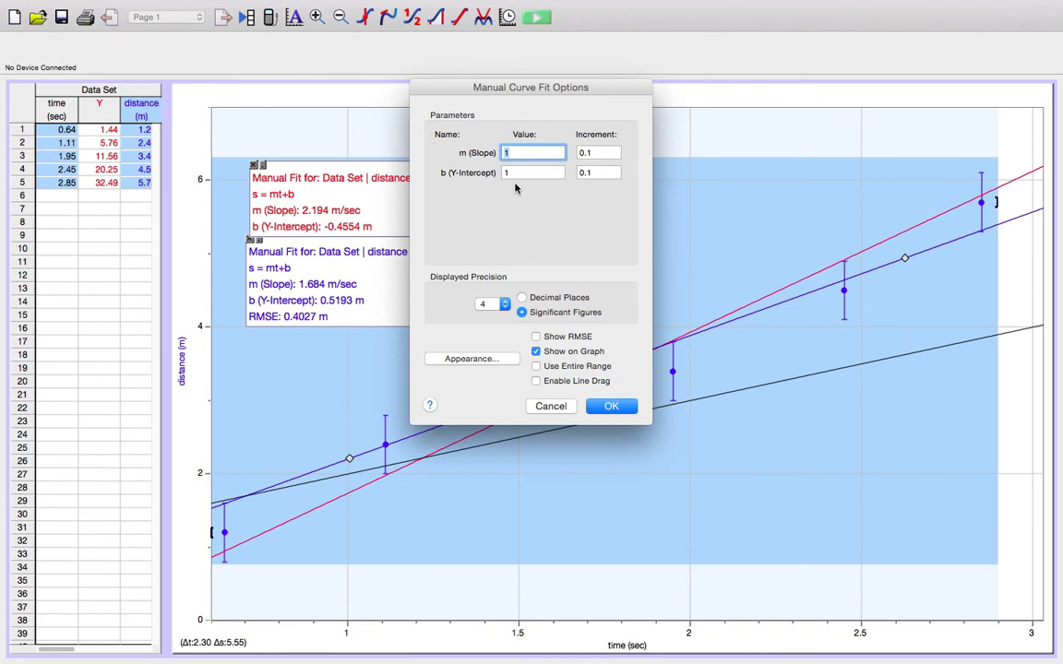
{"action": "left_click", "coordinate": [536, 337]}
{"action": "left_click", "coordinate": [536, 381]}
{"action": "left_click", "coordinate": [610, 406]}
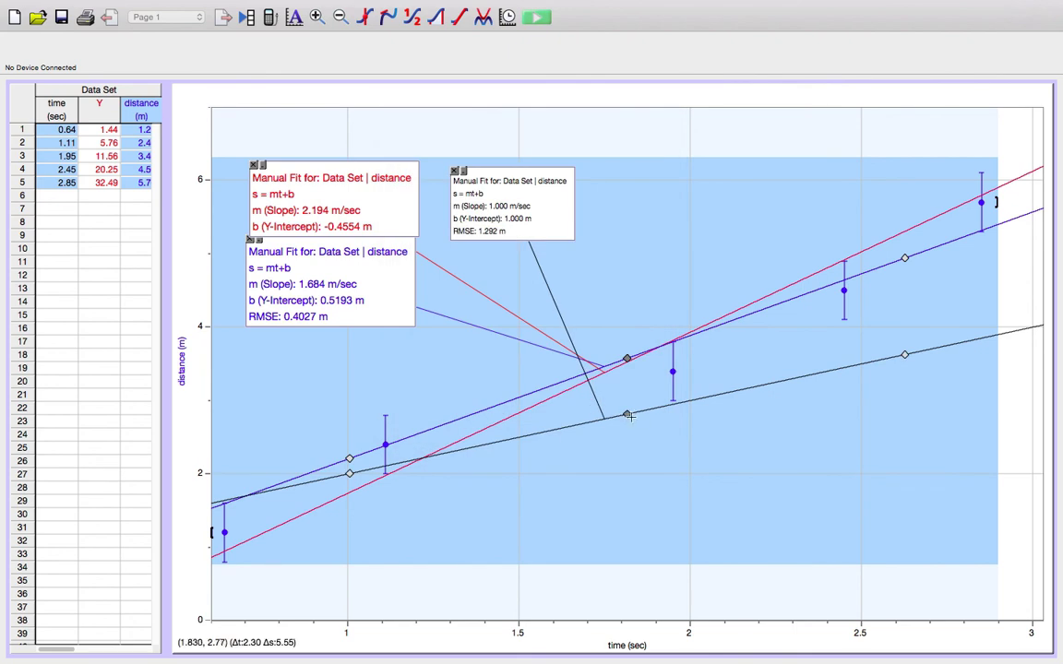
{"action": "left_click_drag", "start_coordinate": [626, 413], "coordinate": [636, 379]}
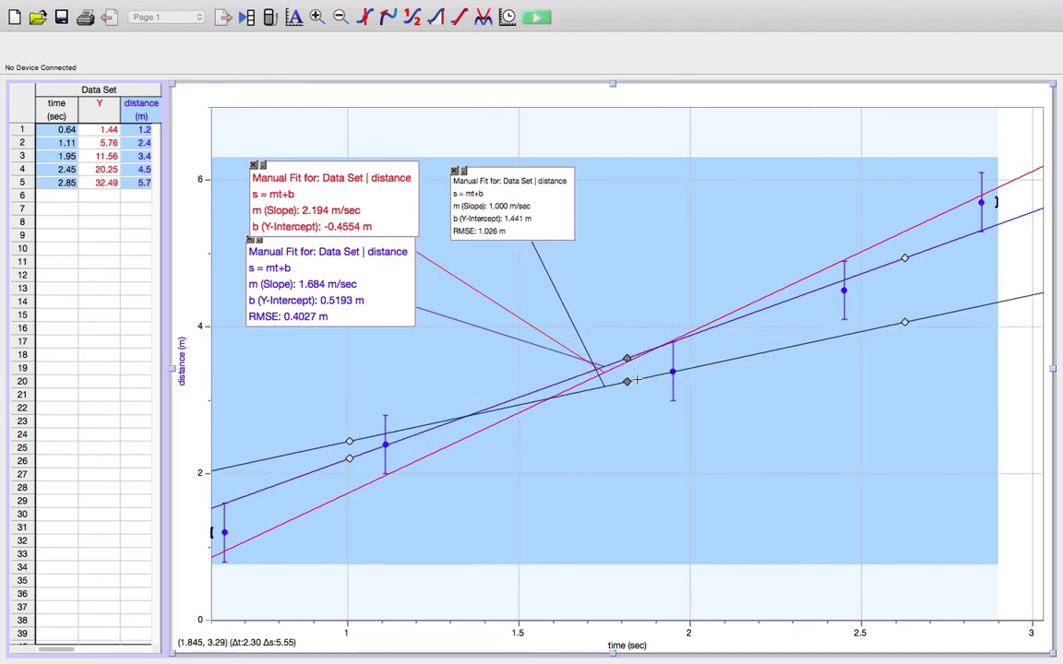
Hide RMSE and disable line dragging for the blue fit.
{"action": "double_click", "coordinate": [319, 280]}
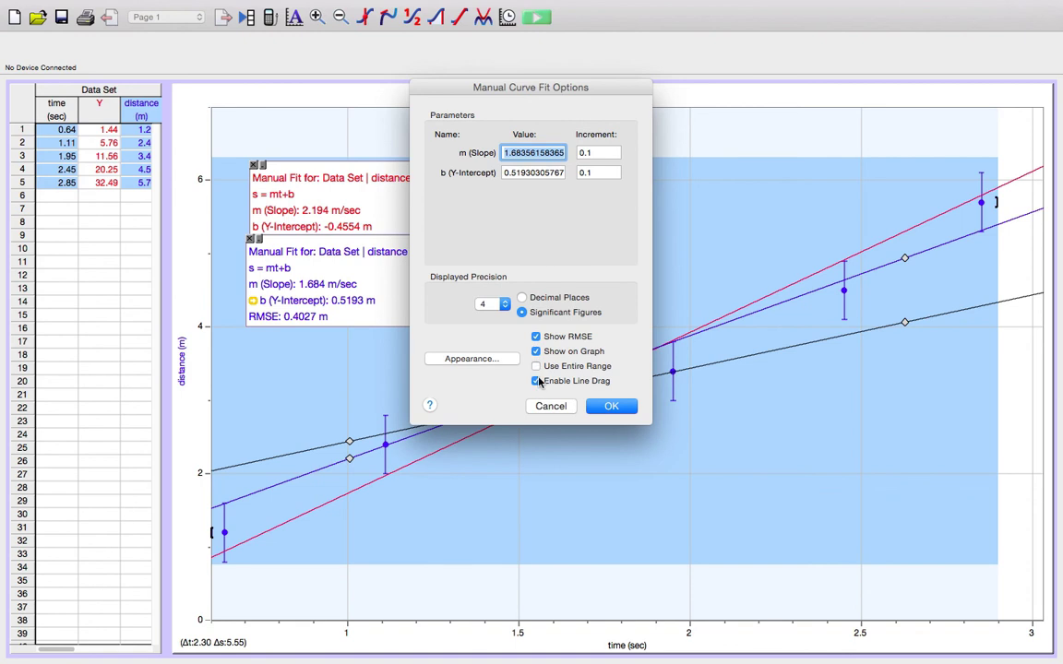
{"action": "left_click", "coordinate": [610, 406]}
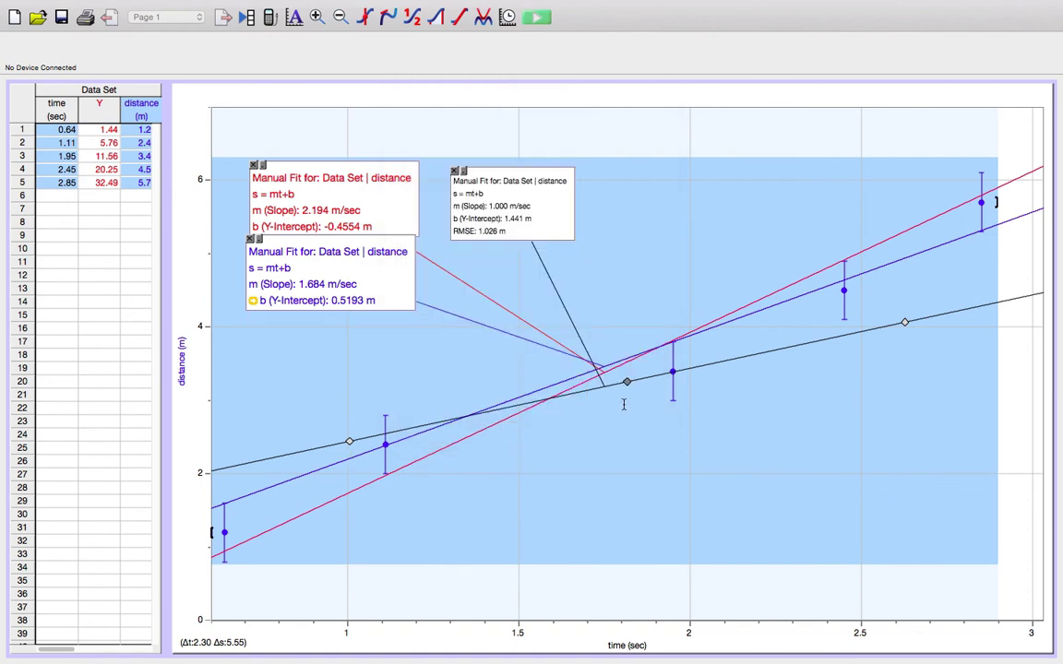
Tilt the third fit's line between the red and blue lines, to a slope of about 1.93 m/sec and y-intercept of about 0.04 m.
{"action": "left_click", "coordinate": [904, 325]}
{"action": "left_click_drag", "start_coordinate": [904, 325], "coordinate": [904, 235]}
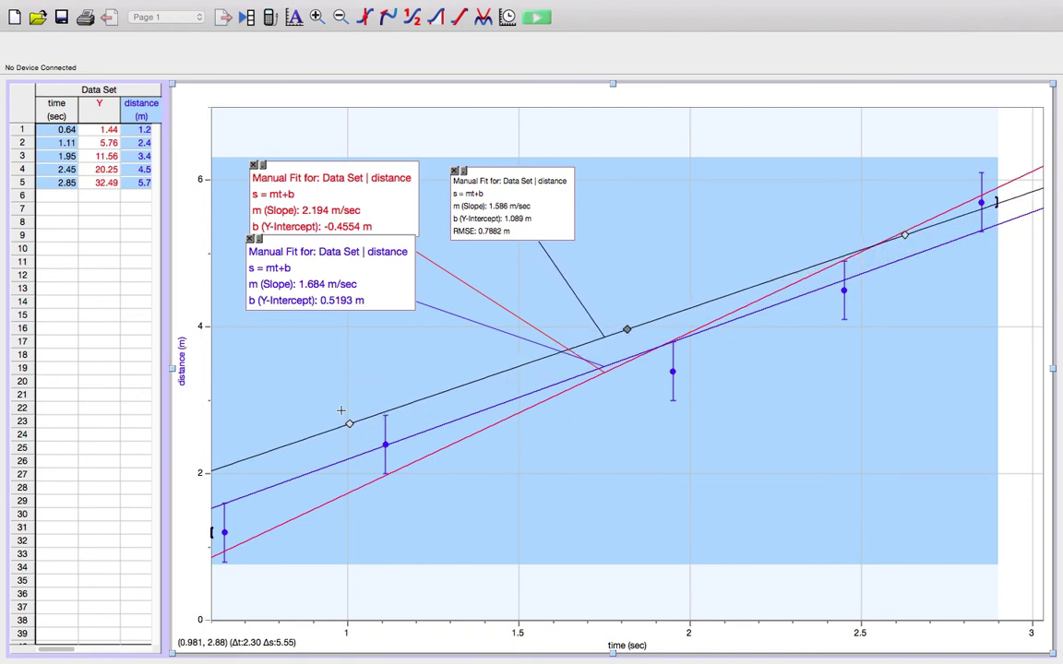
{"action": "left_click_drag", "start_coordinate": [350, 420], "coordinate": [360, 468]}
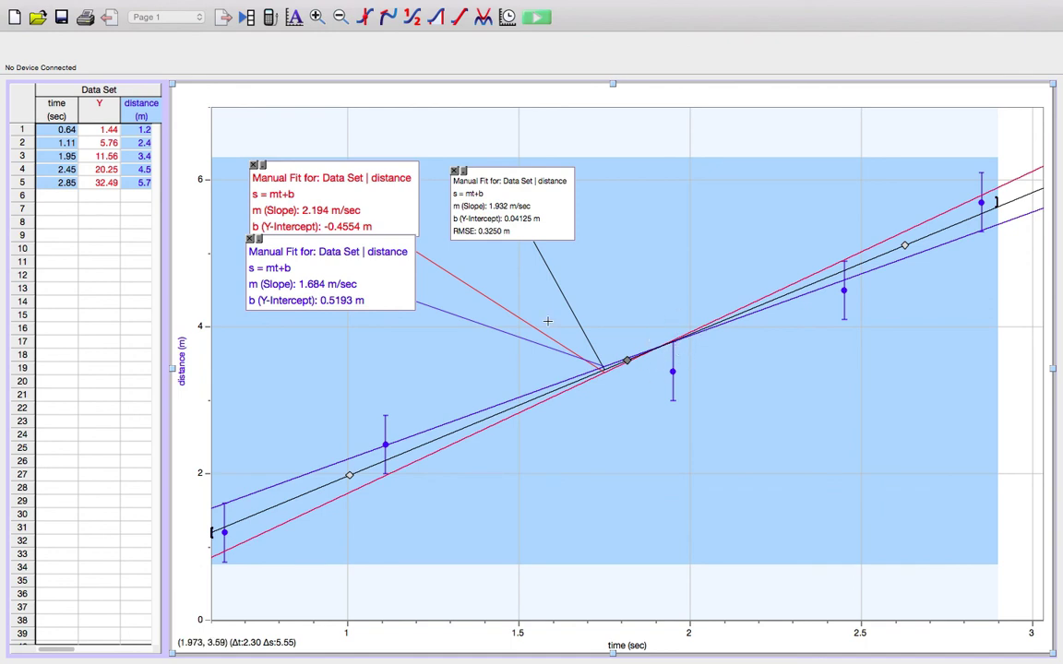
Disable line dragging for the third fit and give its label a larger font size.
{"action": "double_click", "coordinate": [512, 212]}
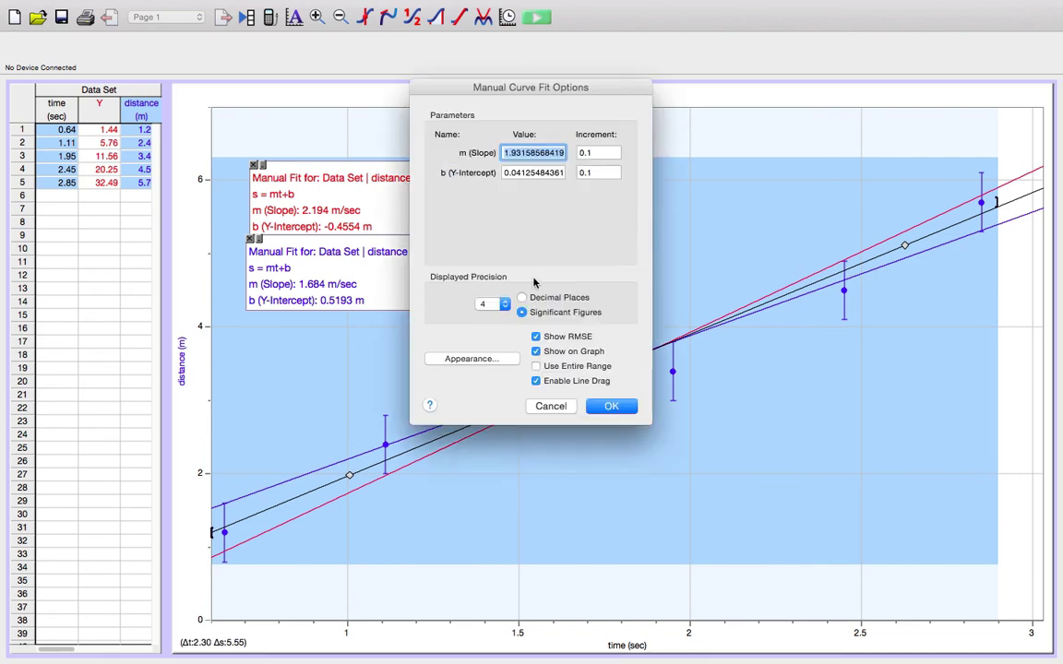
{"action": "left_click", "coordinate": [472, 359]}
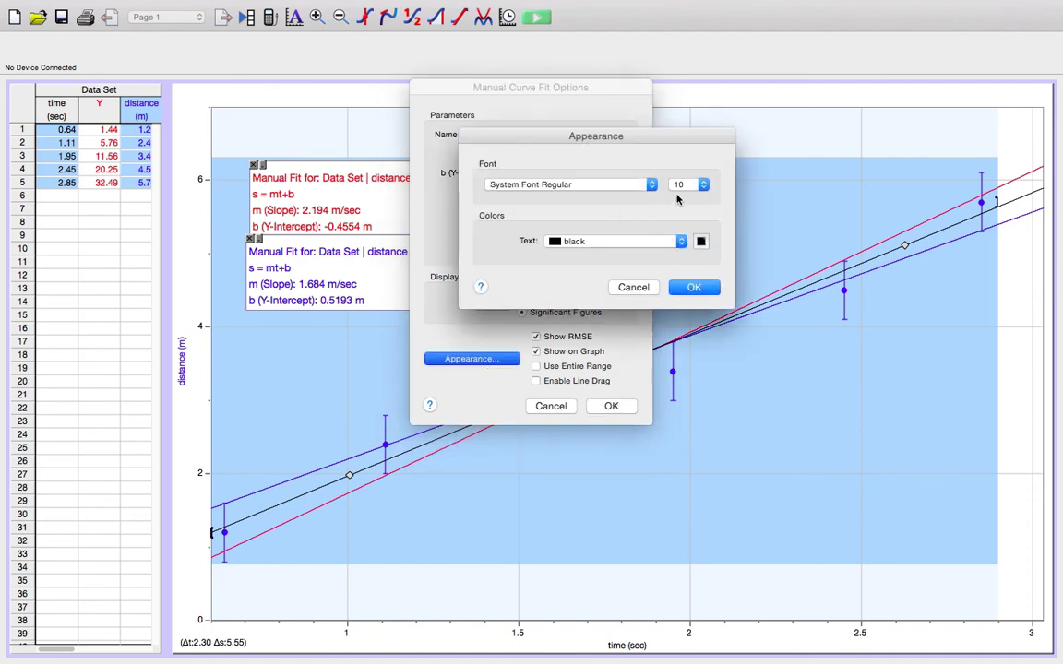
{"action": "left_click", "coordinate": [688, 182]}
{"action": "left_click", "coordinate": [679, 220]}
{"action": "left_click", "coordinate": [679, 289]}
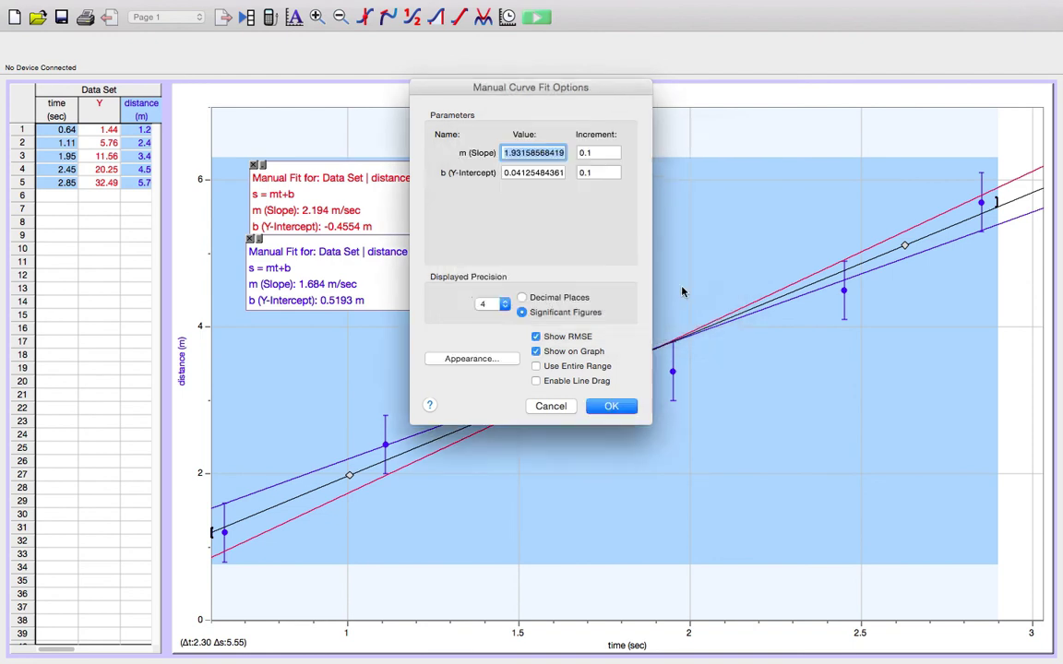
Display the third fit's parameters to 2 decimal places and hide its RMSE.
{"action": "left_click", "coordinate": [495, 306]}
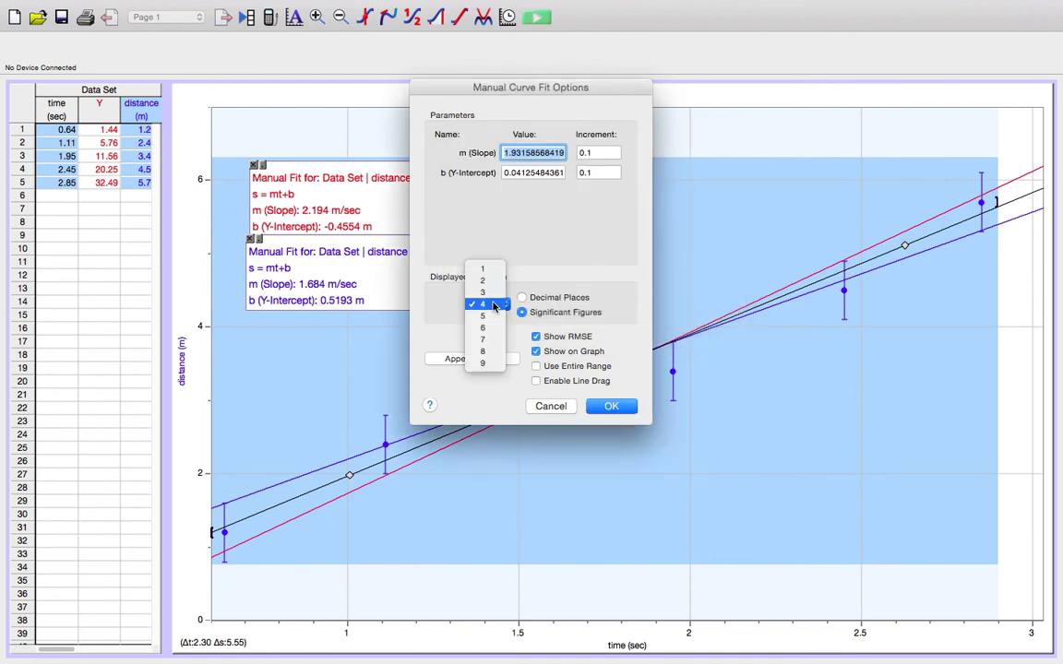
{"action": "left_click", "coordinate": [488, 280]}
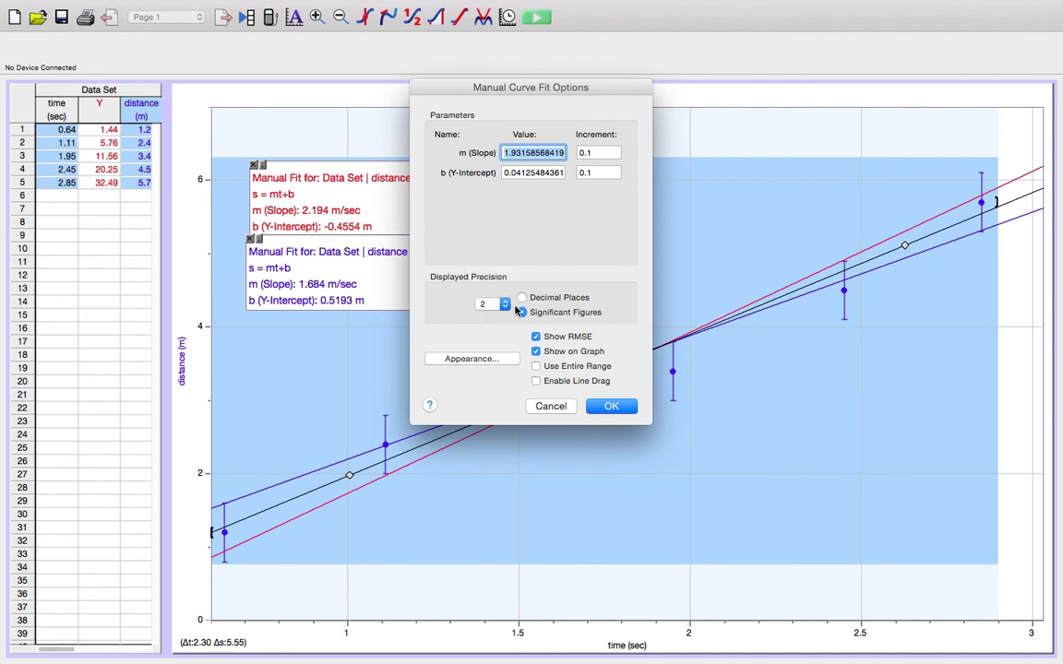
{"action": "left_click", "coordinate": [521, 298]}
{"action": "left_click", "coordinate": [608, 406]}
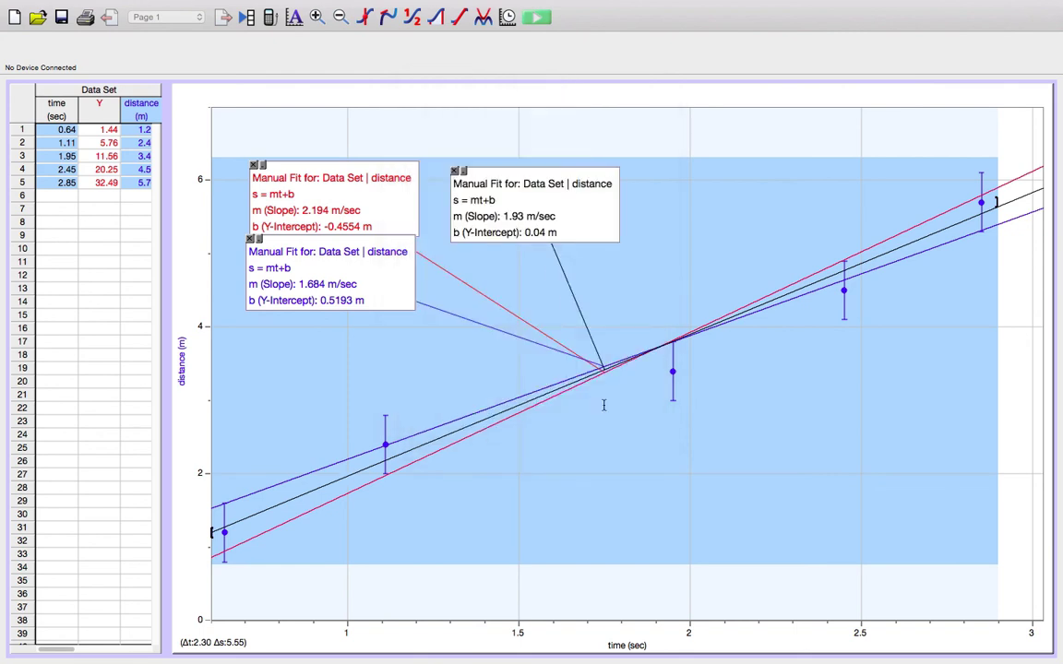
Set the red fit's displayed precision to 2 significant figures.
{"action": "double_click", "coordinate": [325, 202]}
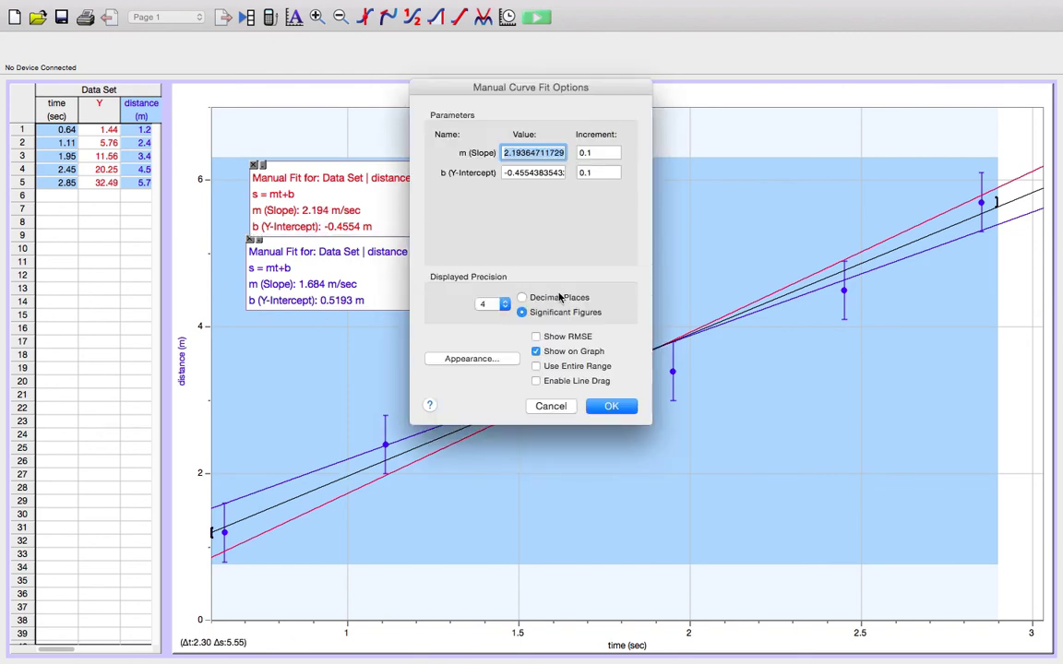
{"action": "left_click", "coordinate": [491, 304]}
{"action": "left_click", "coordinate": [482, 280]}
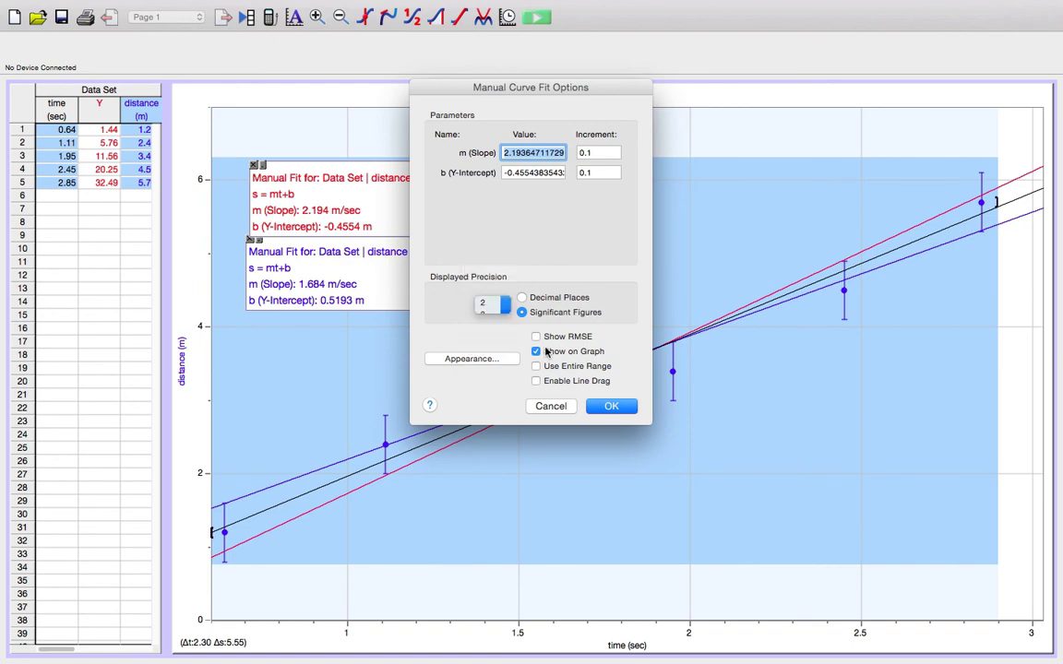
{"action": "left_click", "coordinate": [611, 406]}
Set the blue fit's displayed precision to 2 significant figures.
{"action": "double_click", "coordinate": [295, 269]}
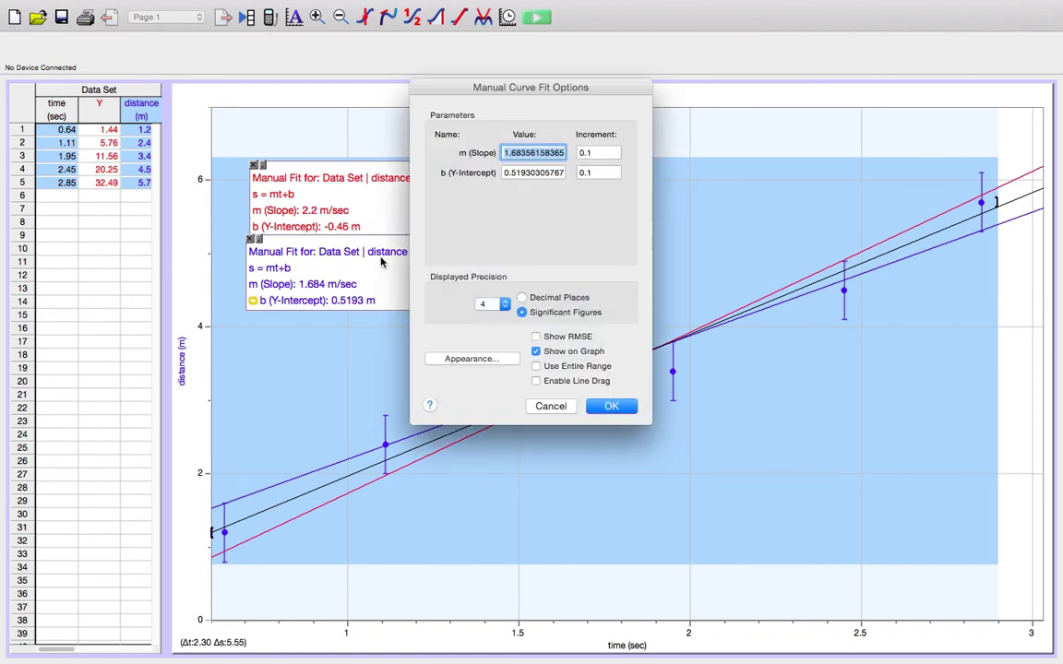
{"action": "left_click", "coordinate": [491, 304]}
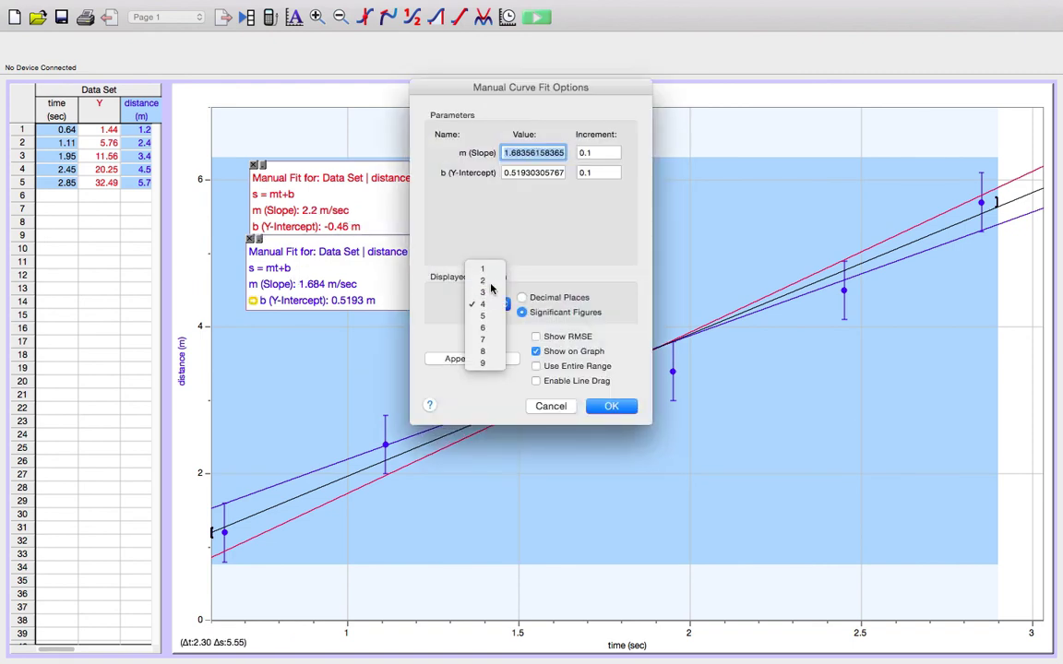
{"action": "left_click", "coordinate": [487, 280]}
{"action": "left_click", "coordinate": [612, 407]}
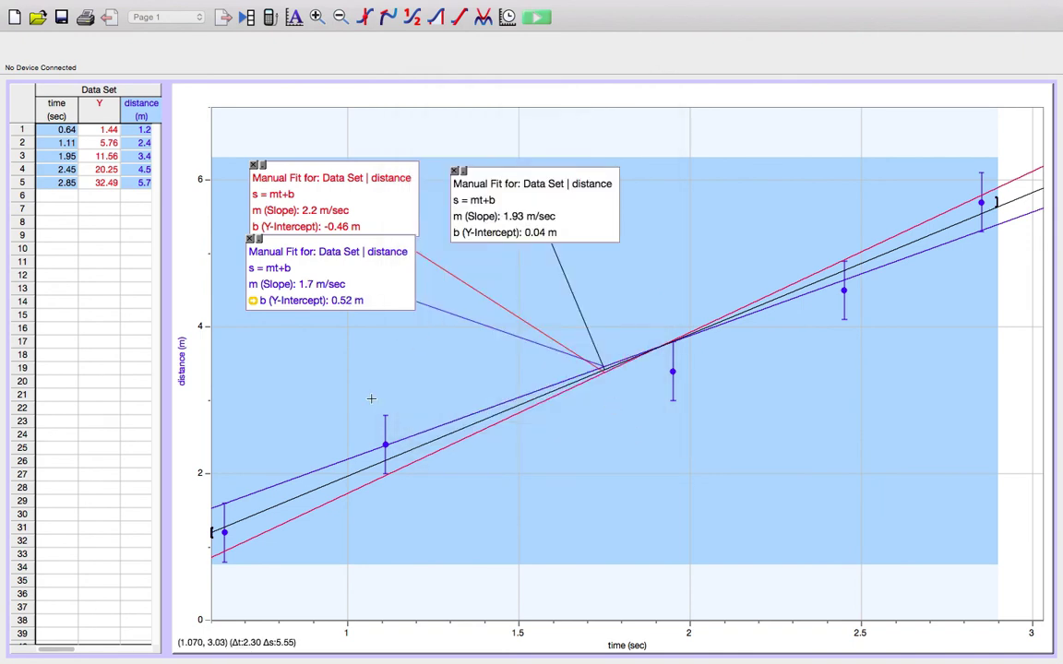
Give the graph the title "Nice Graph".
{"action": "double_click", "coordinate": [595, 147]}
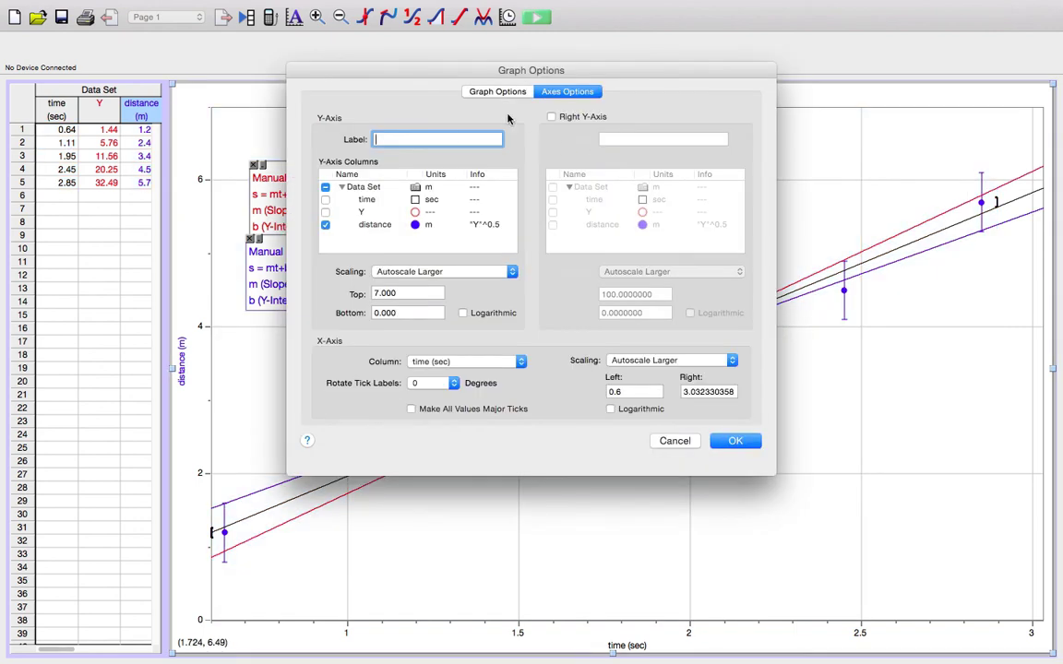
{"action": "left_click", "coordinate": [475, 92]}
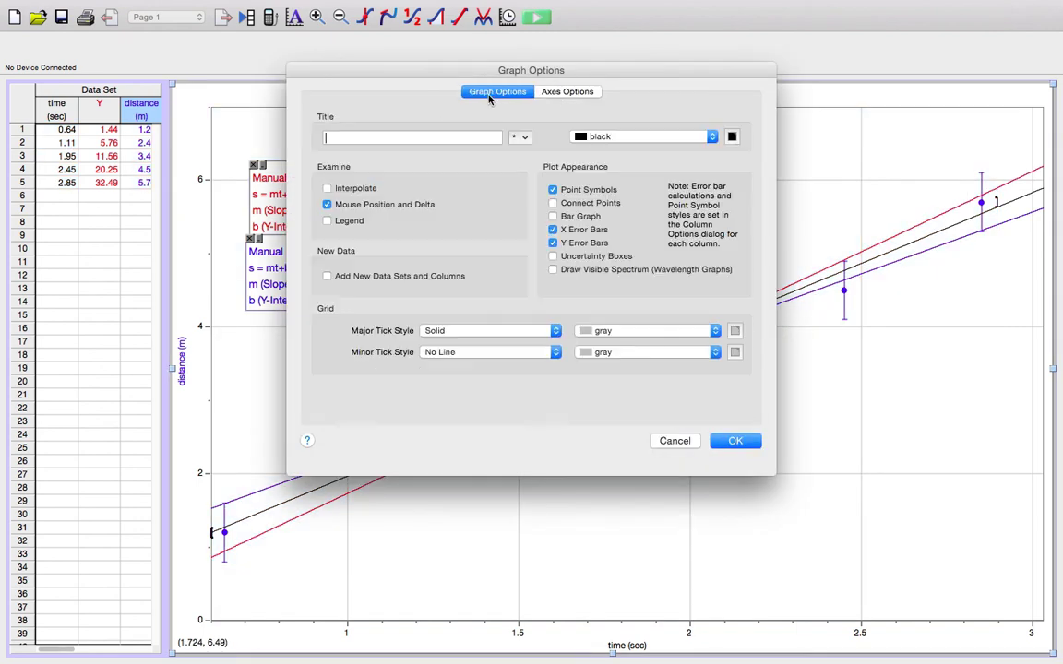
{"action": "type", "text": "N"}
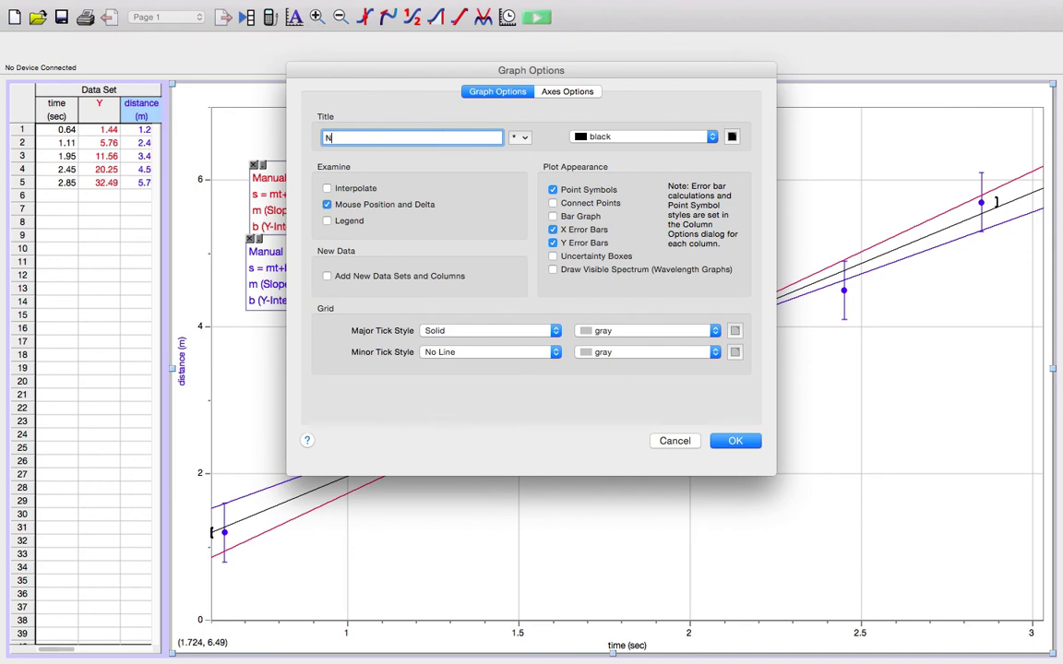
{"action": "type", "text": "ice Graph"}
{"action": "left_click", "coordinate": [751, 444]}
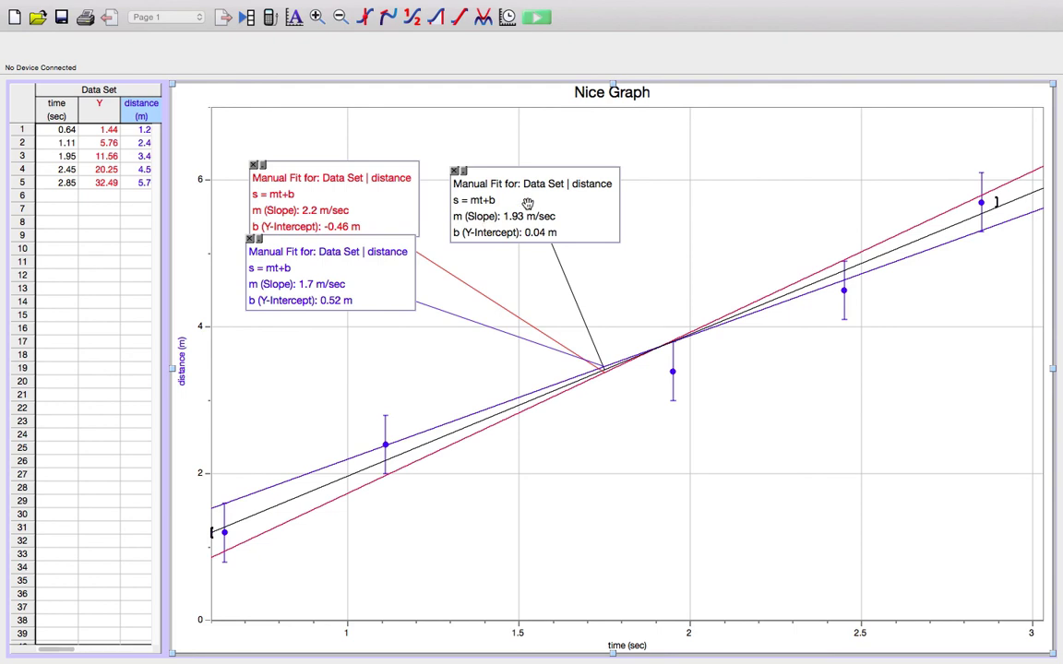
Add an automatic linear fit to the distance data and move its label beside the black manual fit's label.
{"action": "mouse_move", "coordinate": [213, 4]}
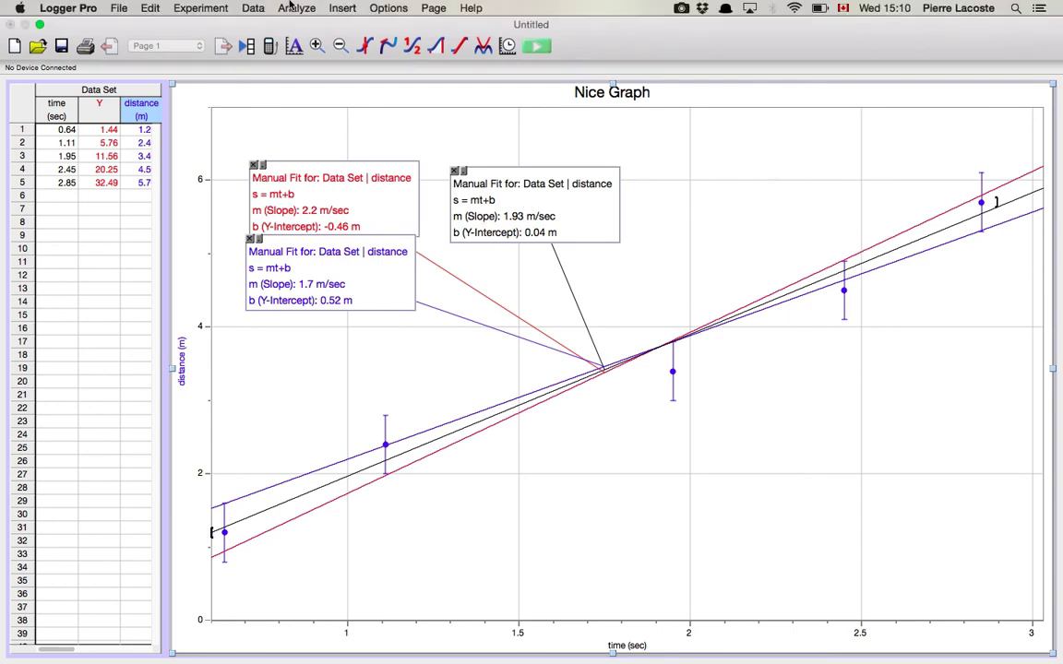
{"action": "left_click", "coordinate": [293, 7]}
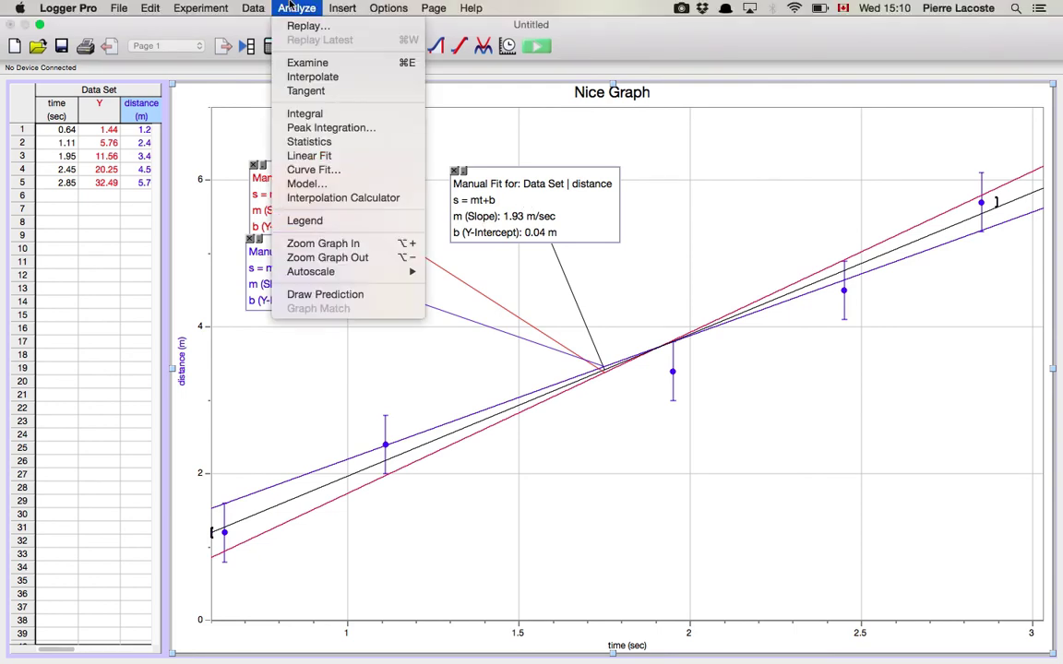
{"action": "left_click", "coordinate": [303, 156]}
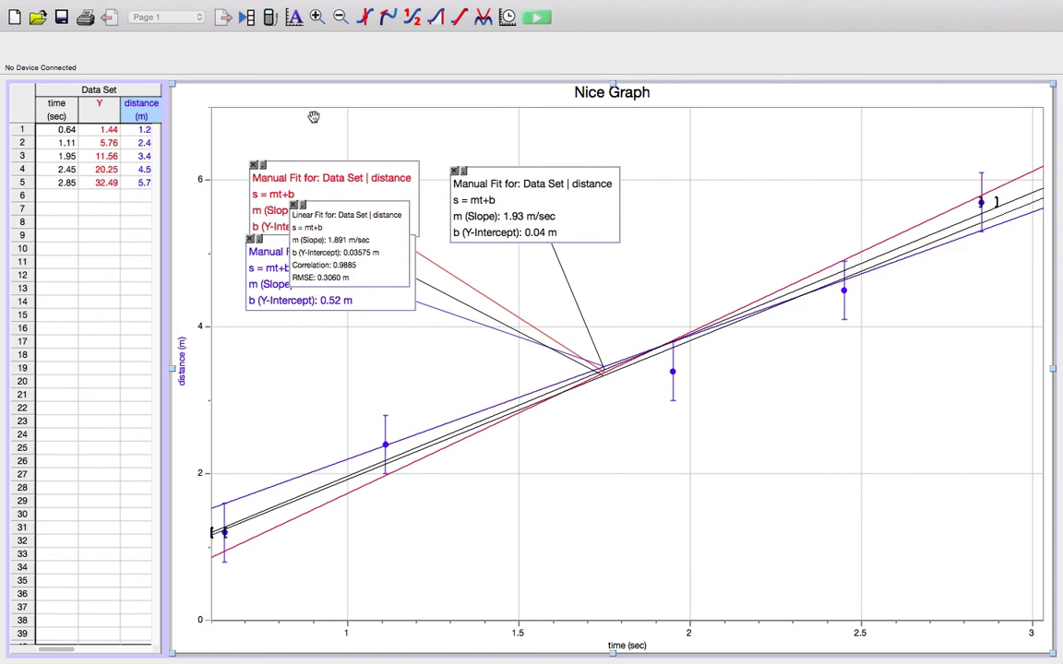
{"action": "left_click_drag", "start_coordinate": [328, 240], "coordinate": [674, 188]}
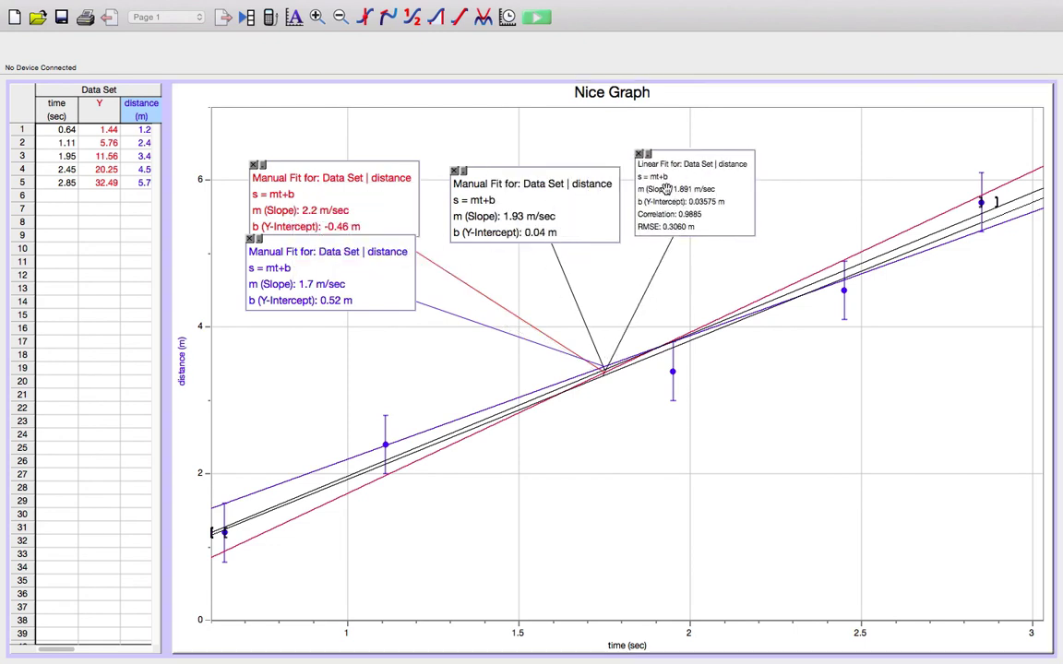
Show RMSE for the black manual fit.
{"action": "double_click", "coordinate": [519, 215]}
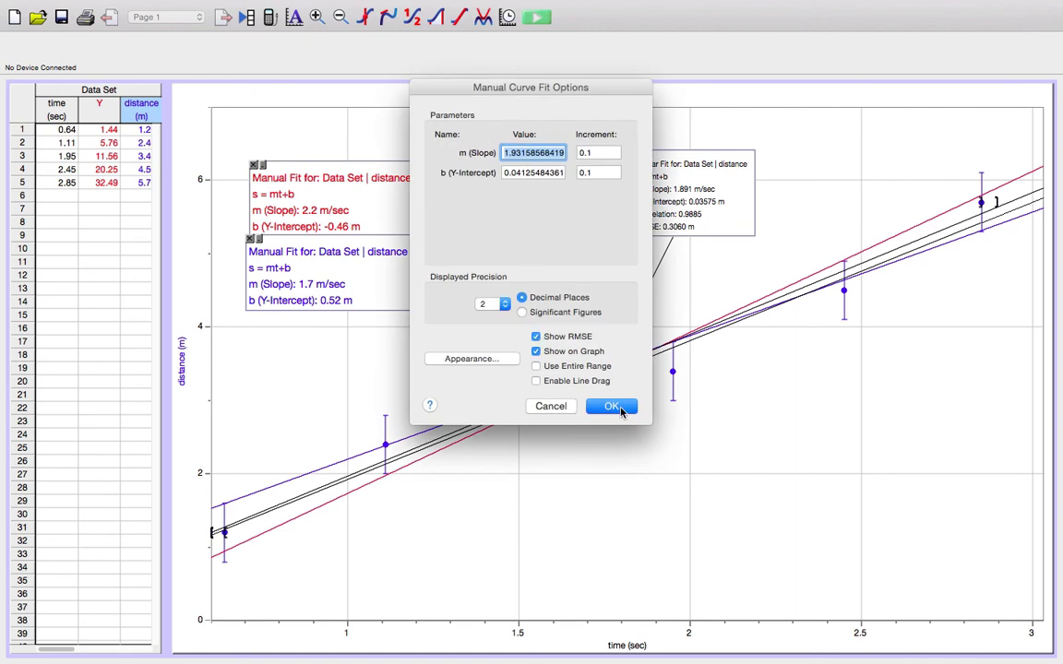
{"action": "left_click", "coordinate": [610, 411]}
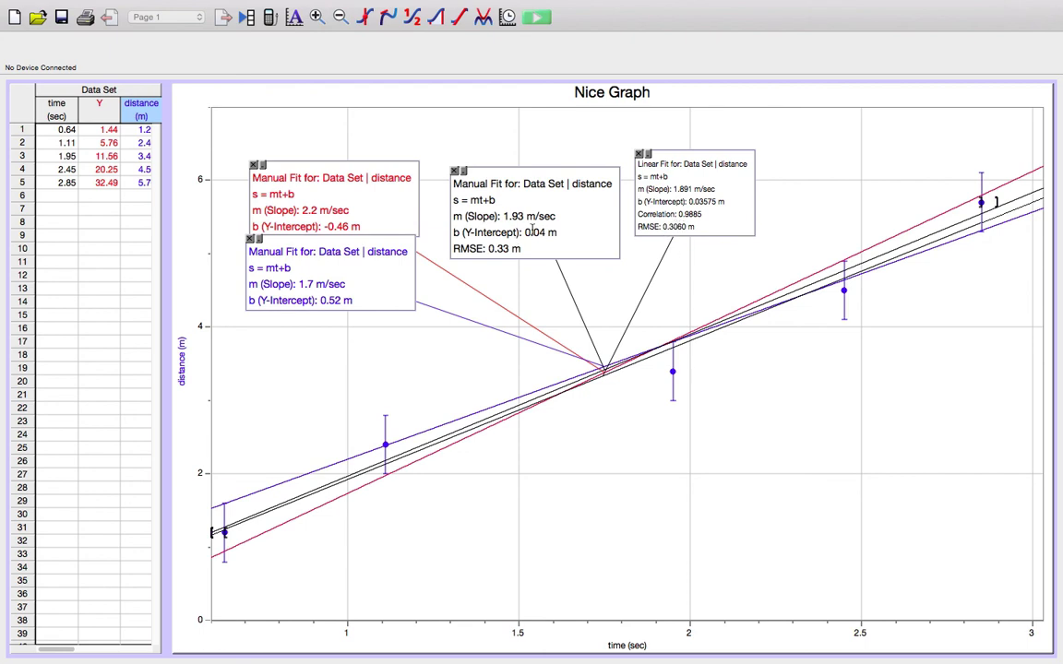
Move the automatic linear fit's label farther from the black manual fit's label, then remove that linear fit.
{"action": "left_click_drag", "start_coordinate": [695, 194], "coordinate": [775, 179]}
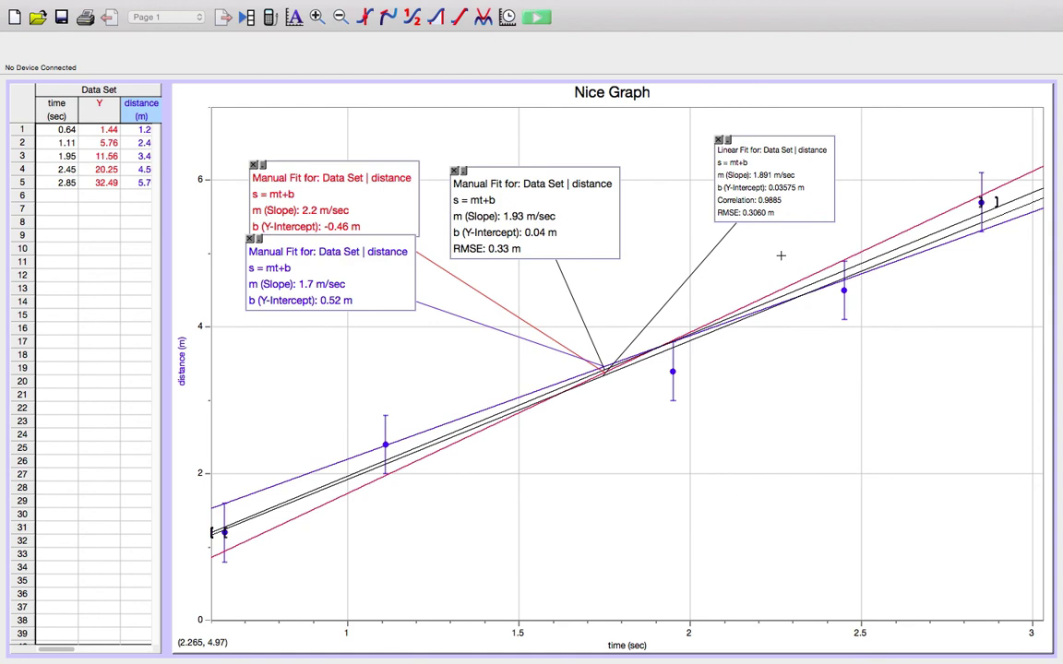
{"action": "left_click", "coordinate": [718, 140]}
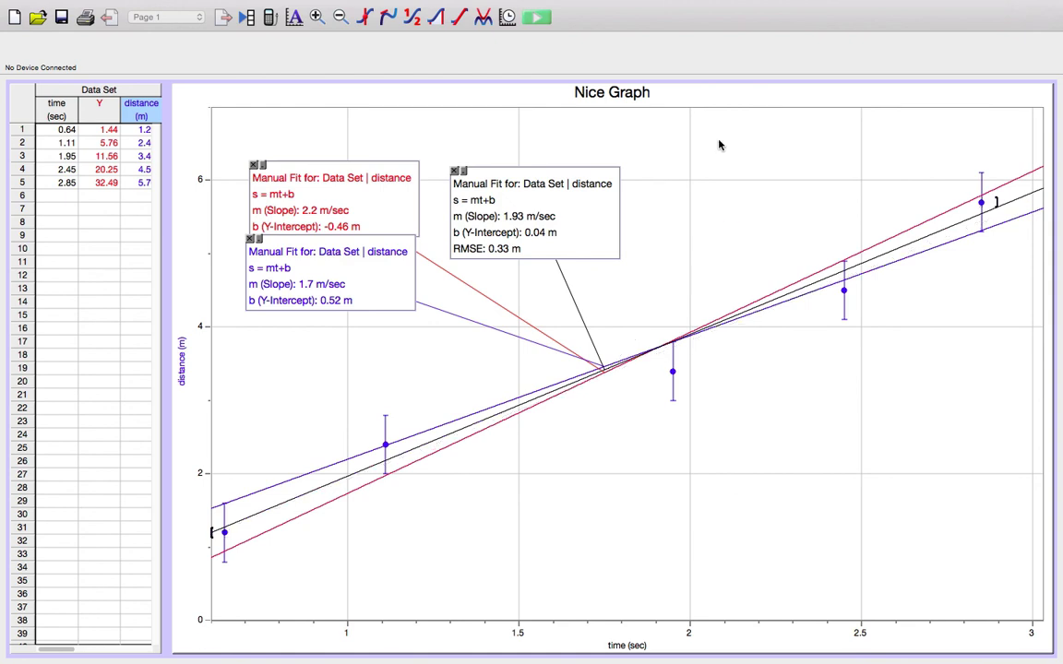